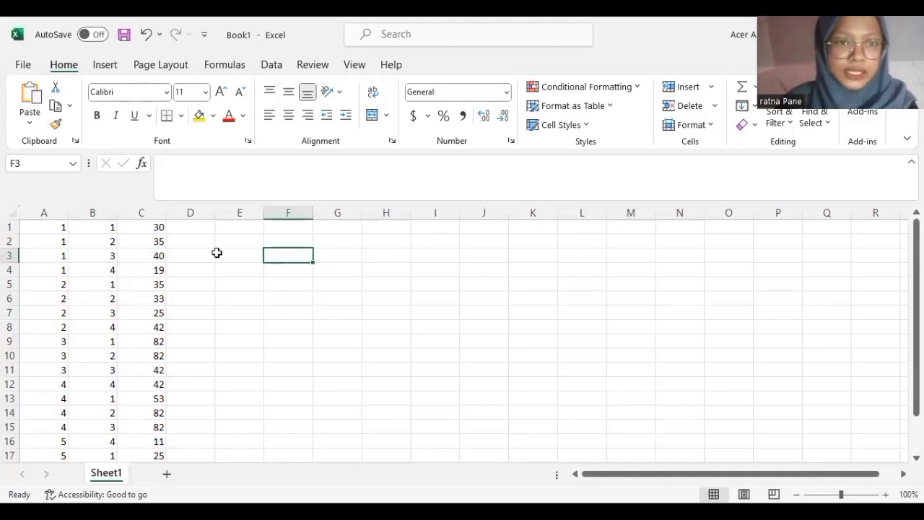
Copy the data in cells A1:C20 from the Excel sheet and paste it into the empty SPSS dataset starting at the first cell.
drag(57, 227, 158, 422)
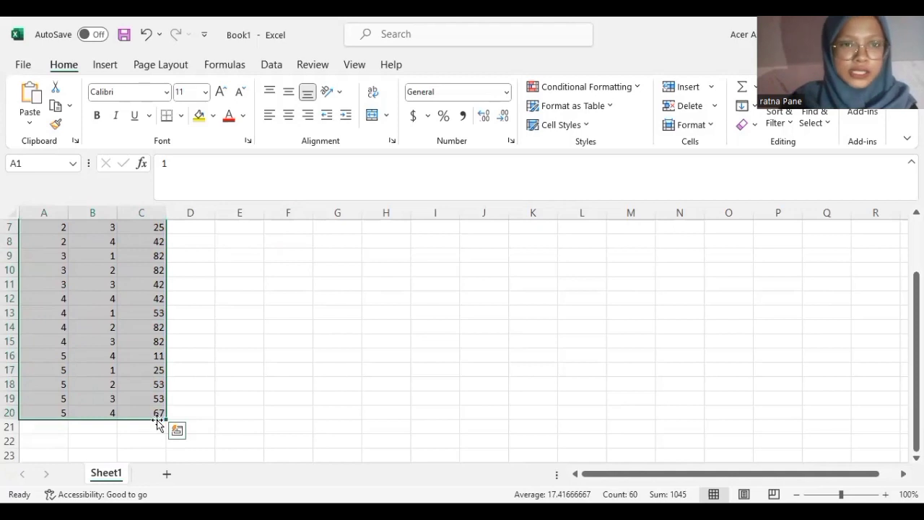
key(ctrl+c)
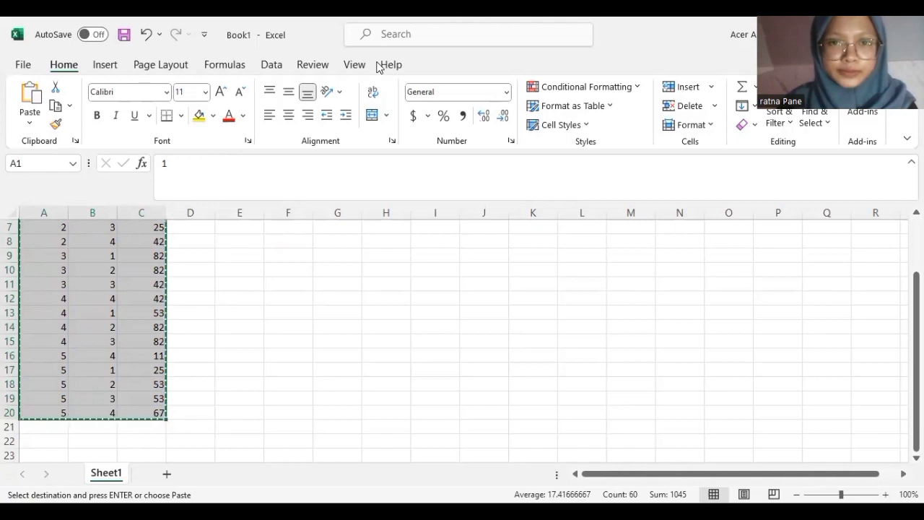
key(alt+Tab)
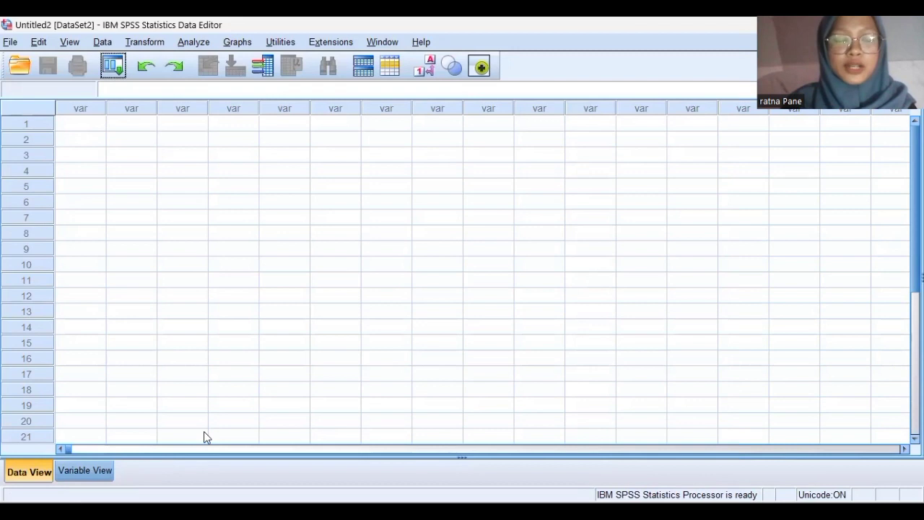
click(90, 123)
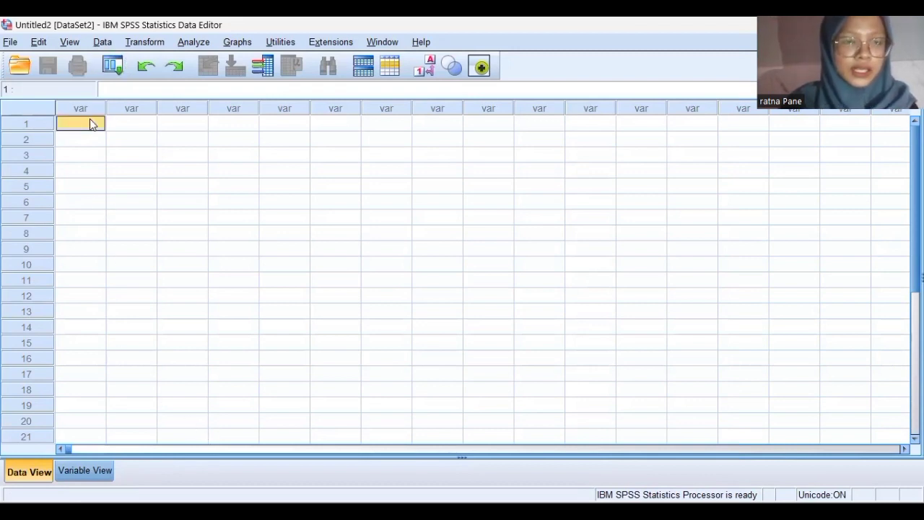
key(ctrl+v)
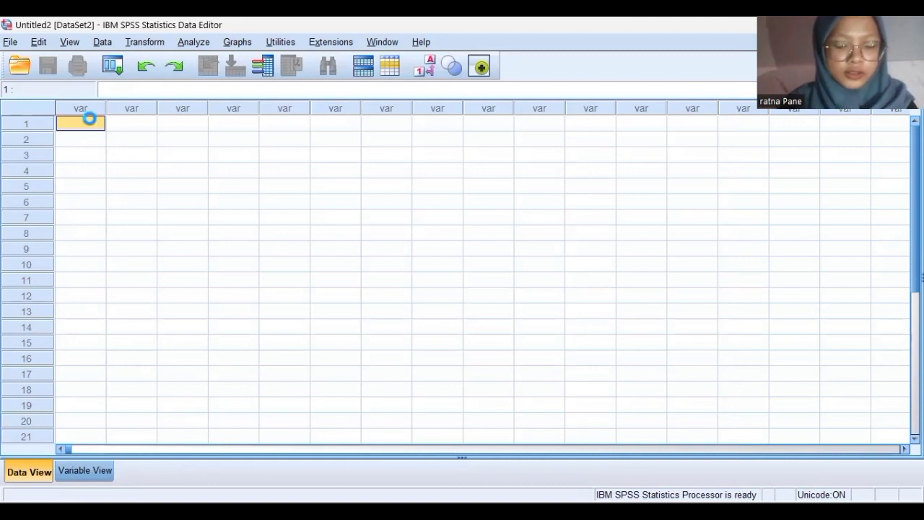
right_click(89, 122)
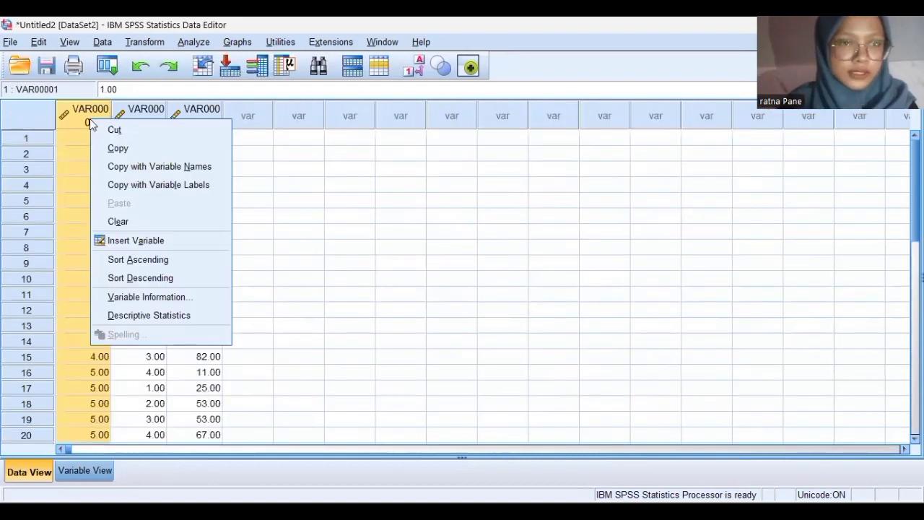
click(277, 90)
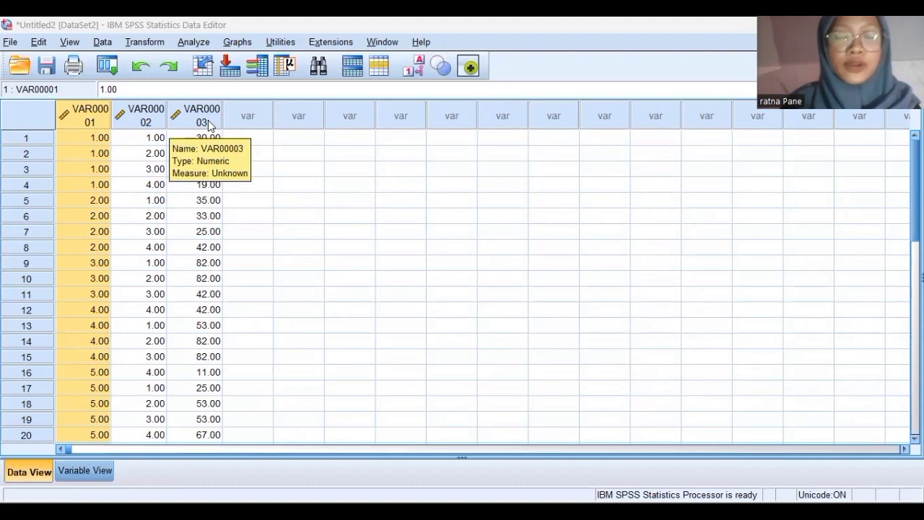
Try to rename the first variable as Perlakuan in the variable definitions.
click(102, 471)
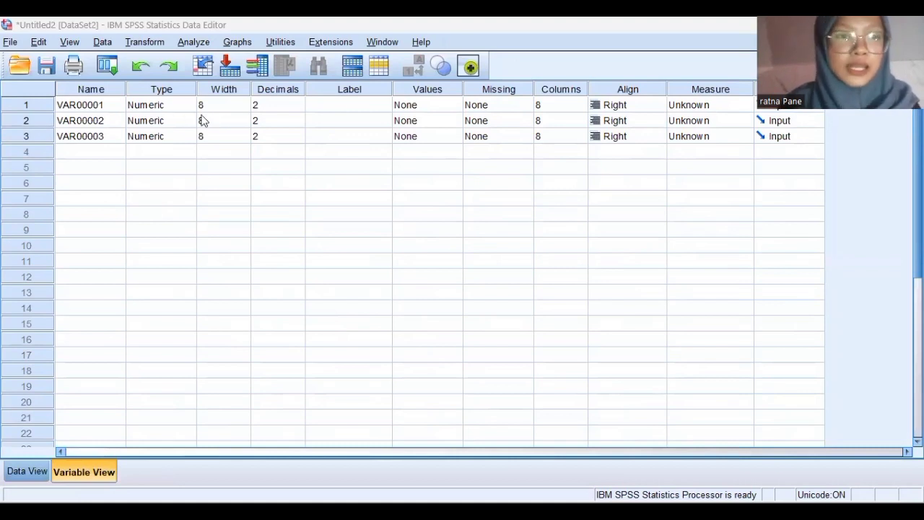
click(92, 106)
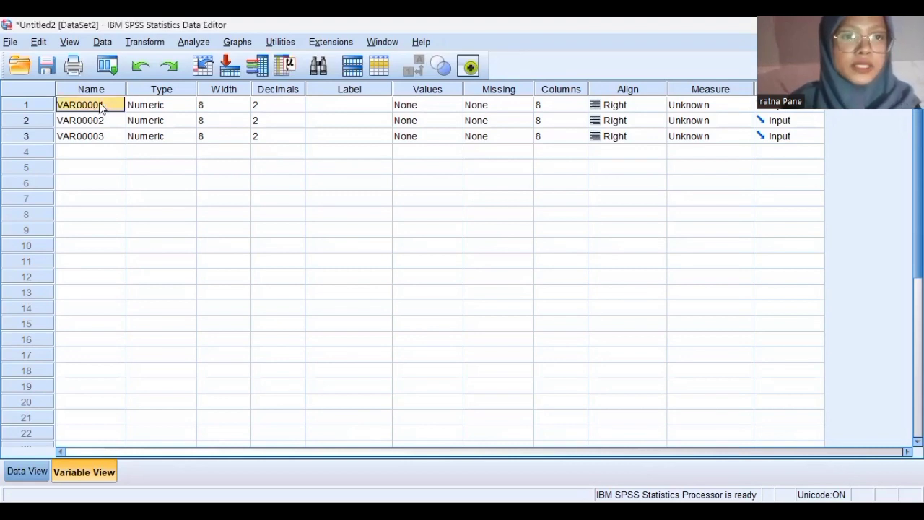
key(BackSpace)
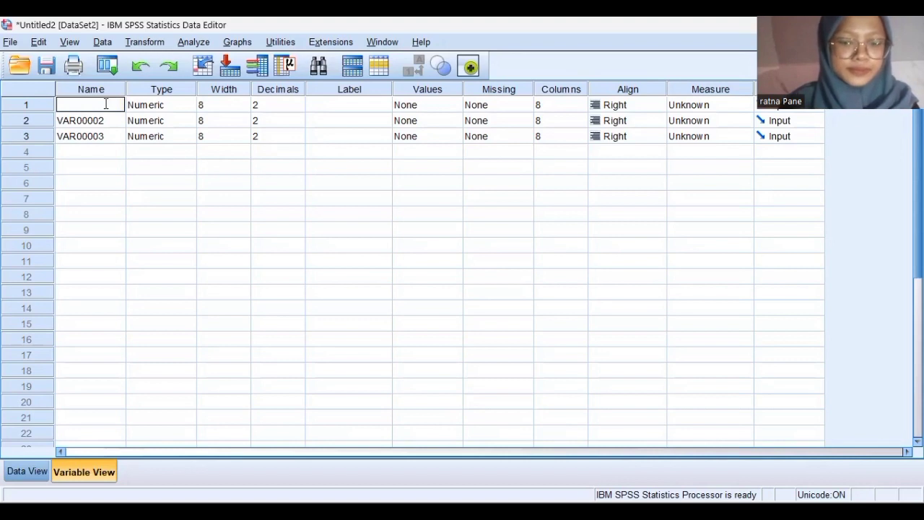
text(Perlakuan)
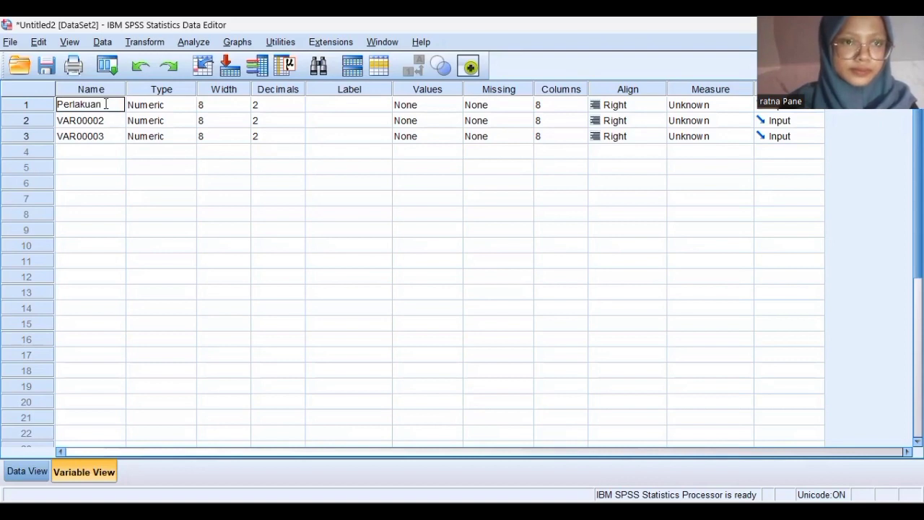
Set the first variable's decimals to 0.
click(282, 105)
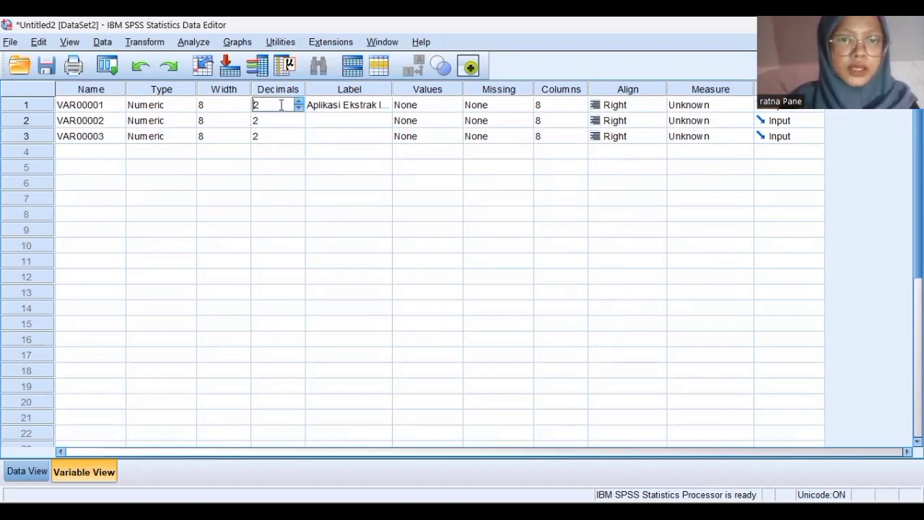
key(BackSpace)
text(0)
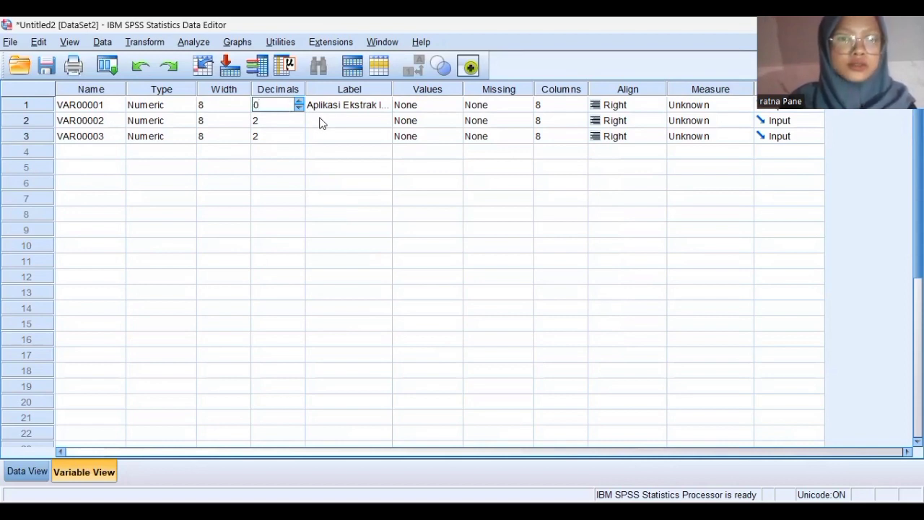
Add a value label to the first variable, assigning "K1 = Konsentrasi 1 %" to value 1.
click(422, 108)
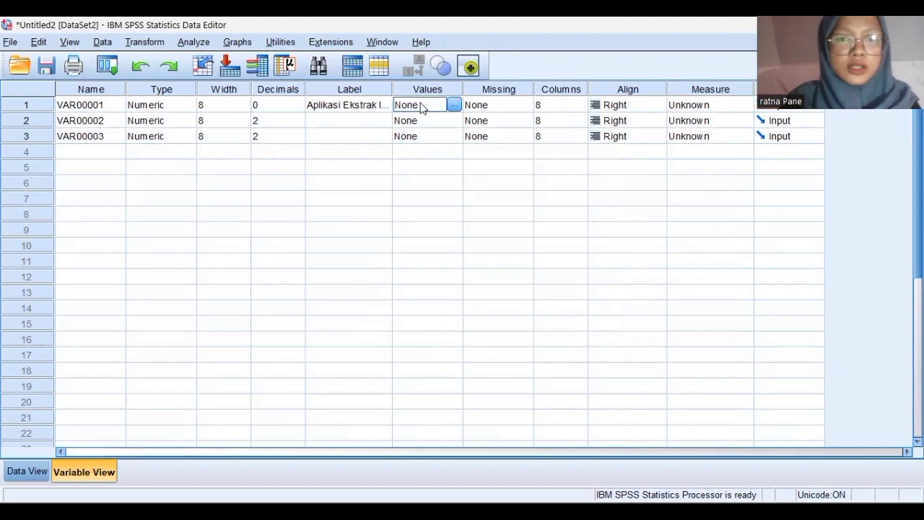
click(351, 105)
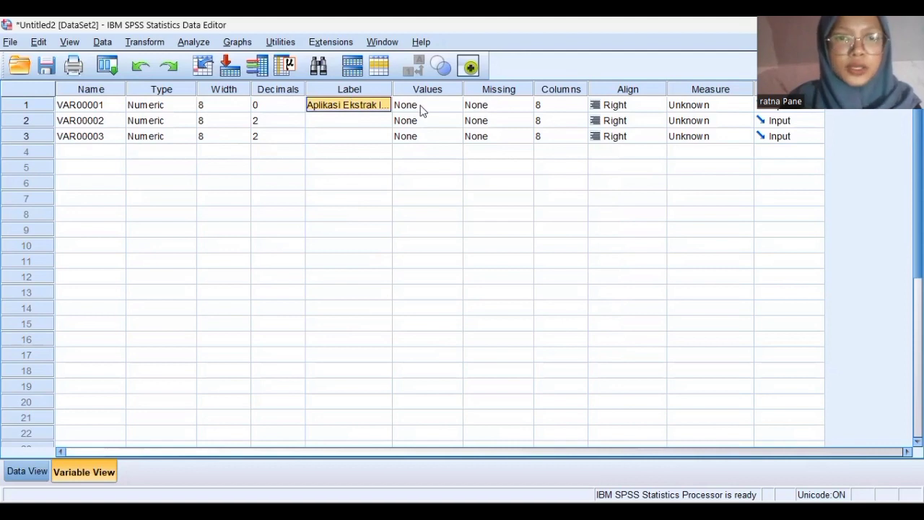
click(453, 107)
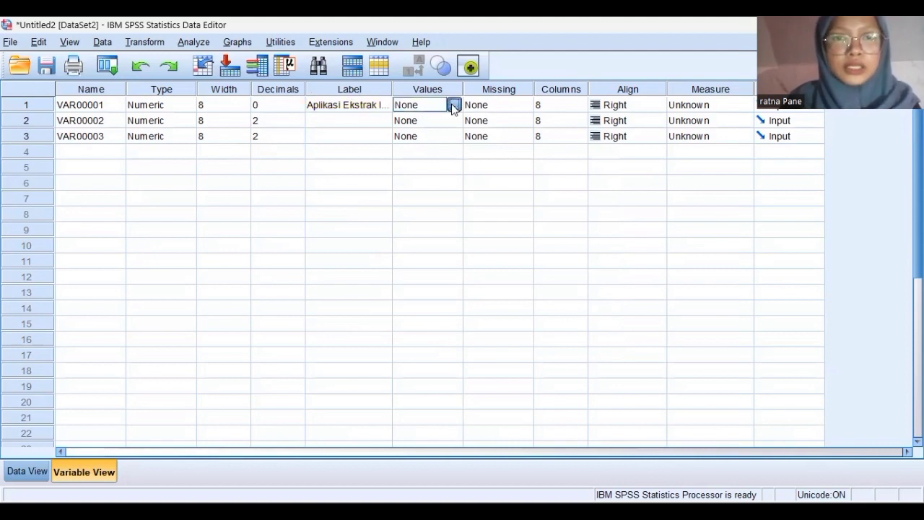
click(454, 105)
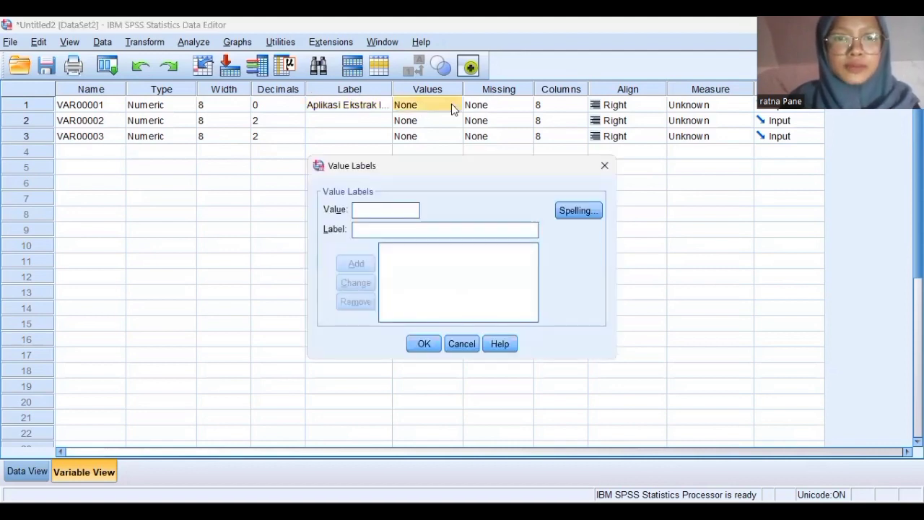
text(1)
click(384, 229)
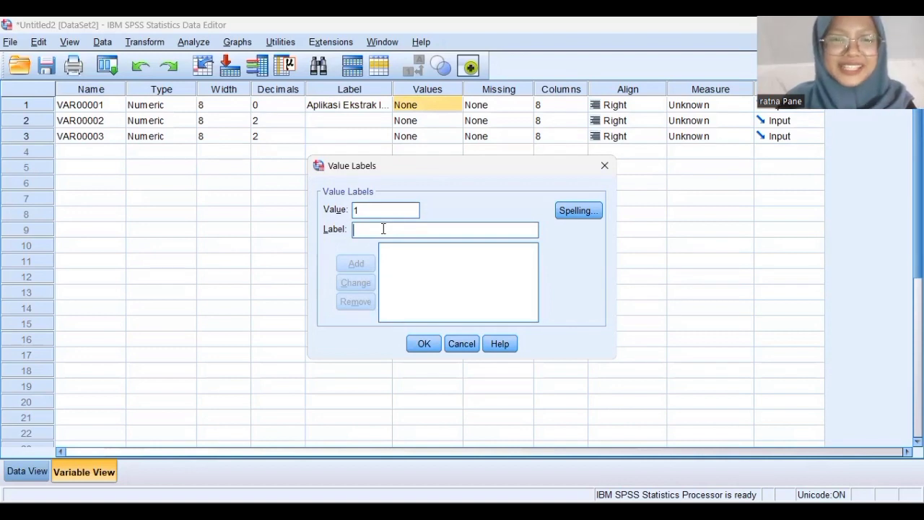
text(K)
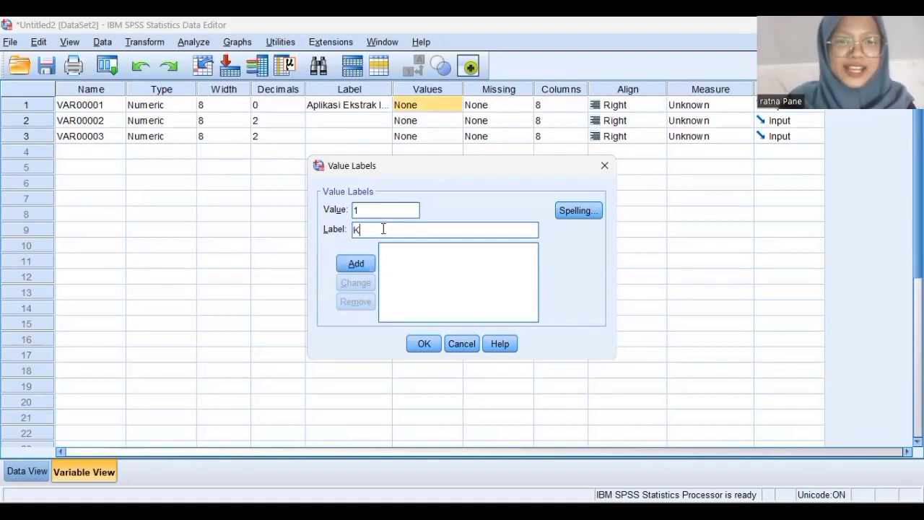
text(1)
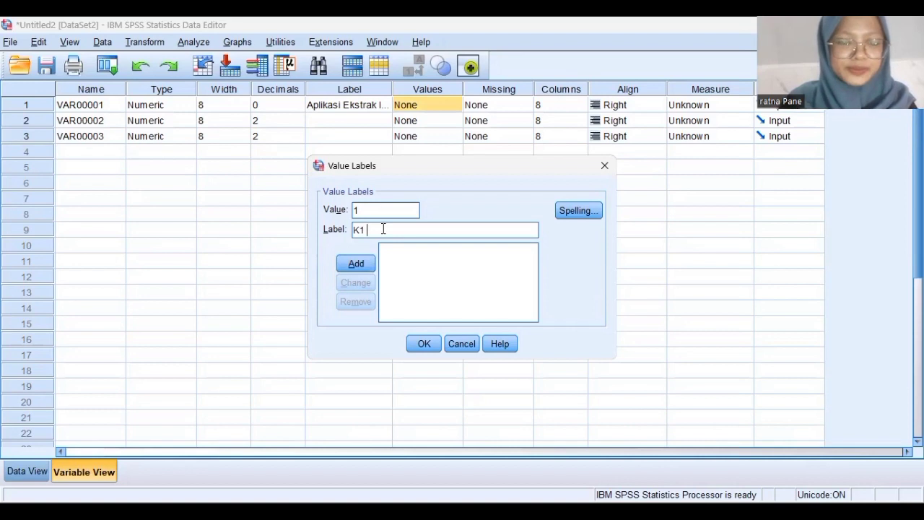
text( =)
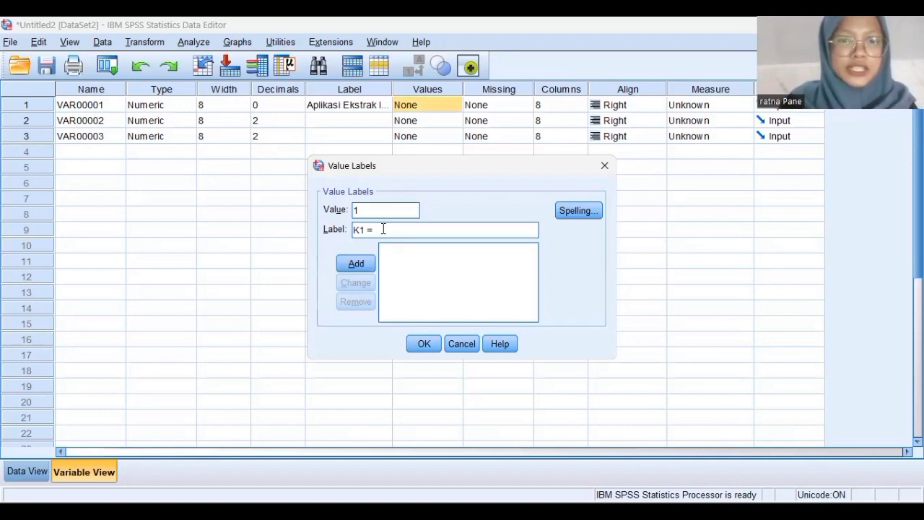
text( K)
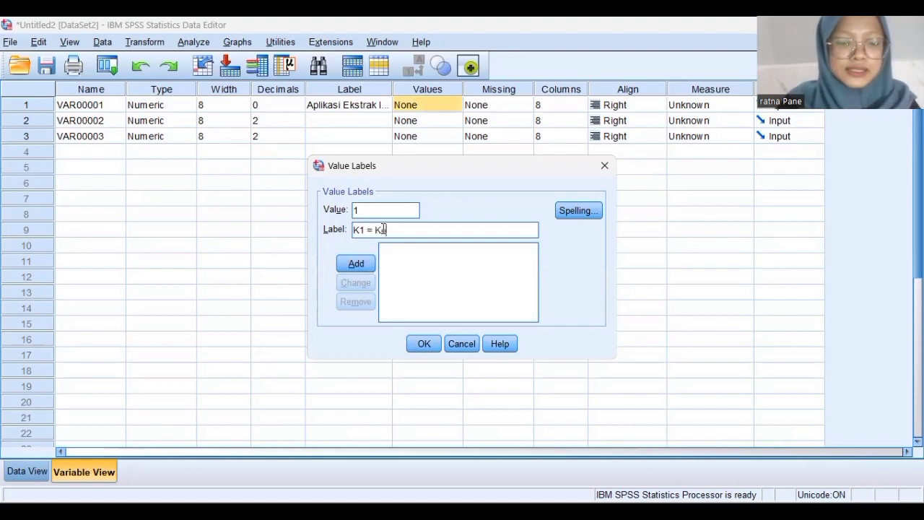
text(onsent)
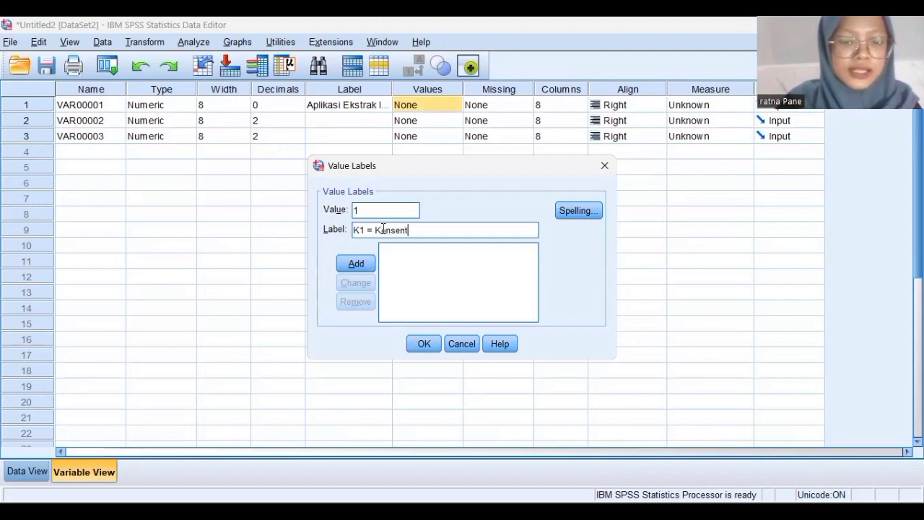
text(rasi 1)
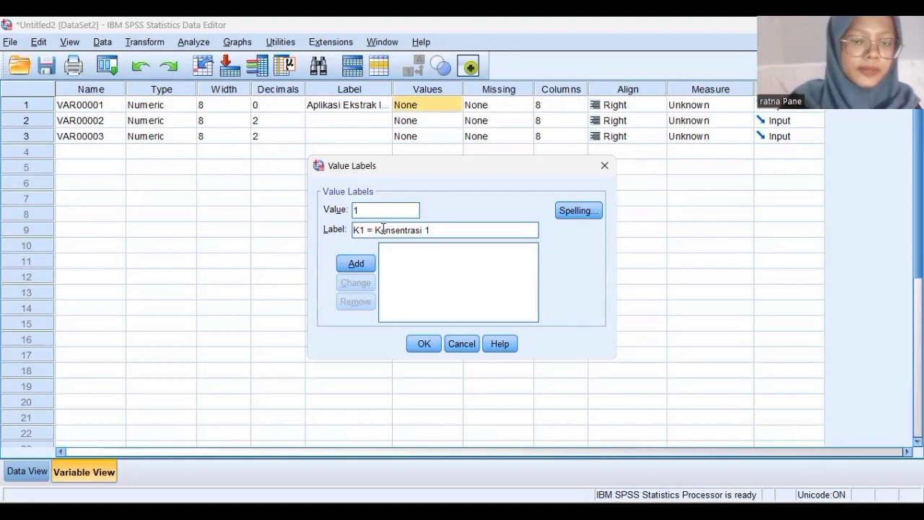
text( %)
click(355, 264)
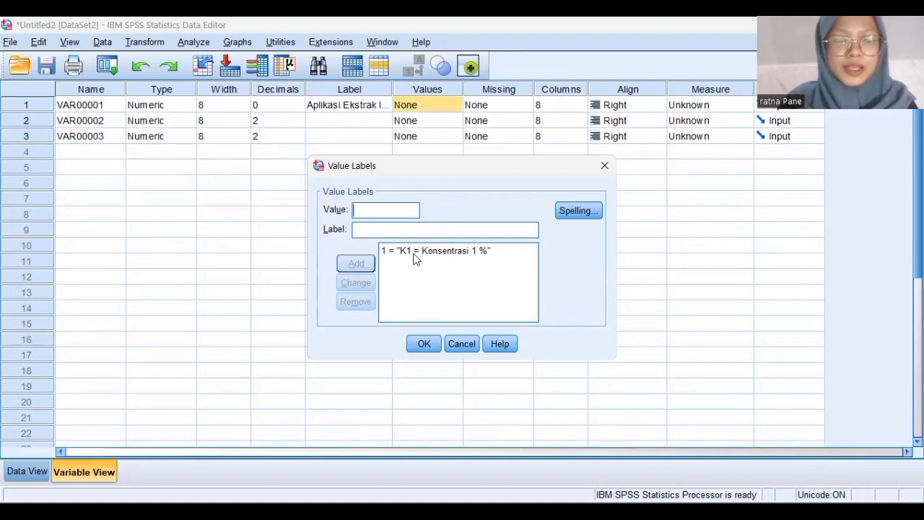
Add a second value label, assigning "K2 = Konsentrasi 2 %" to value 2, by adapting the first label's text.
click(412, 253)
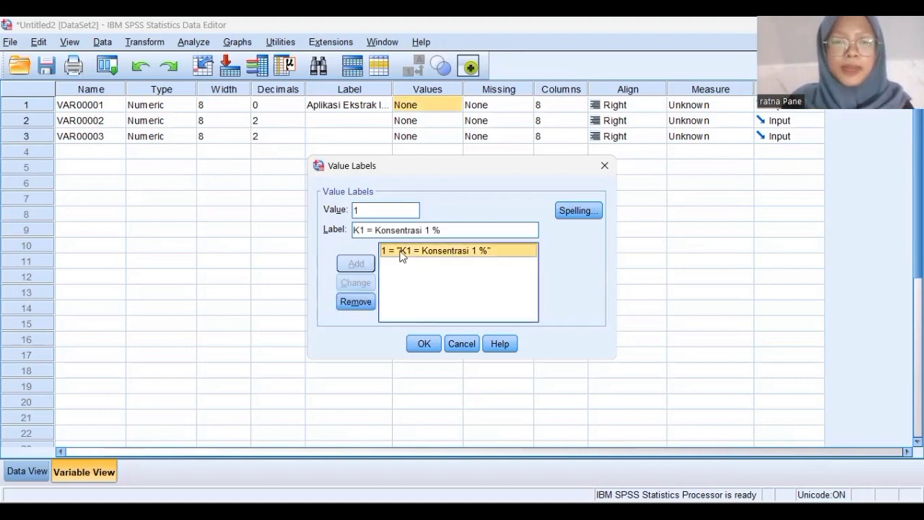
click(374, 211)
key(BackSpace)
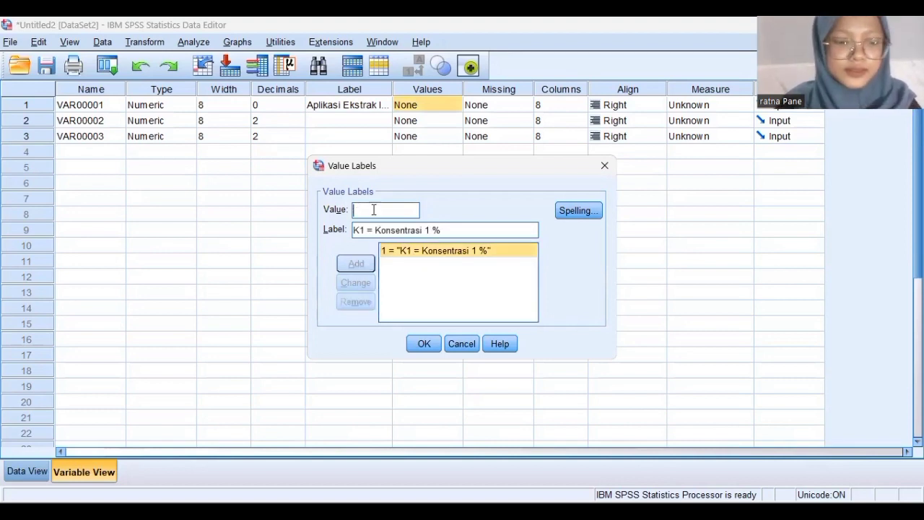
text(2)
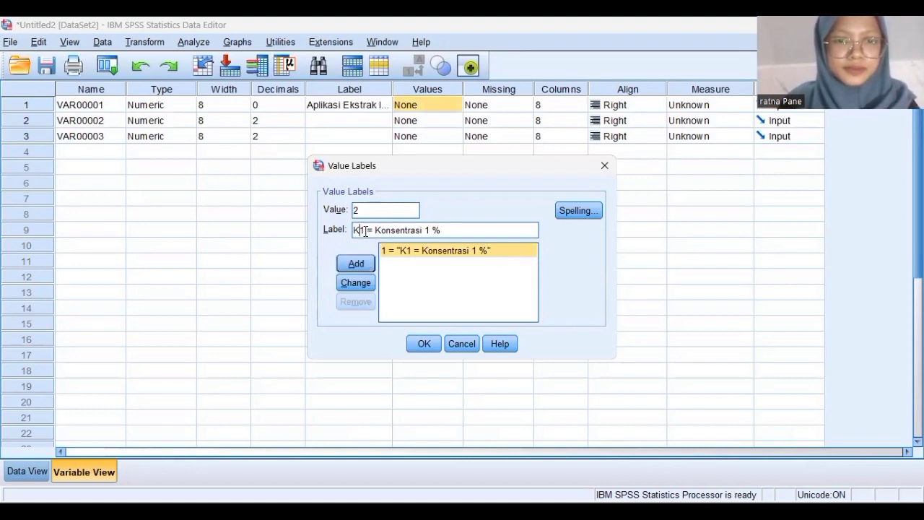
text(2)
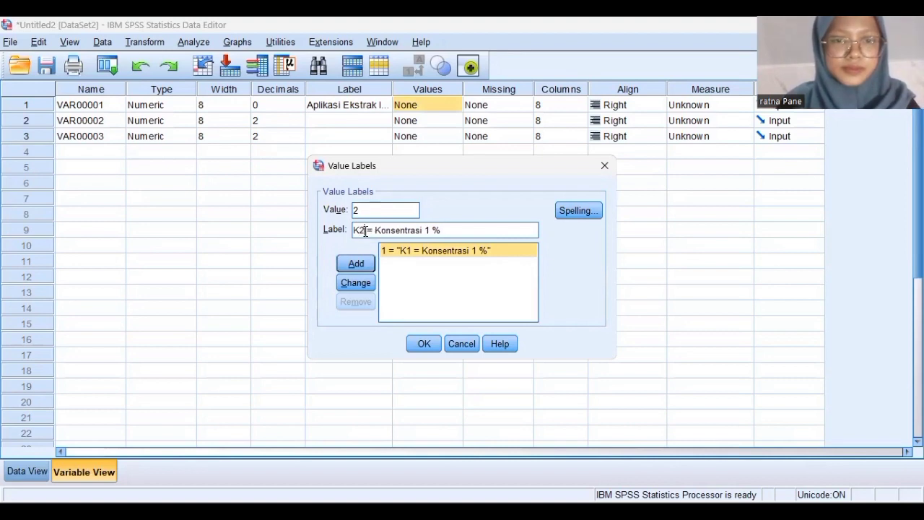
double_click(429, 229)
text(2)
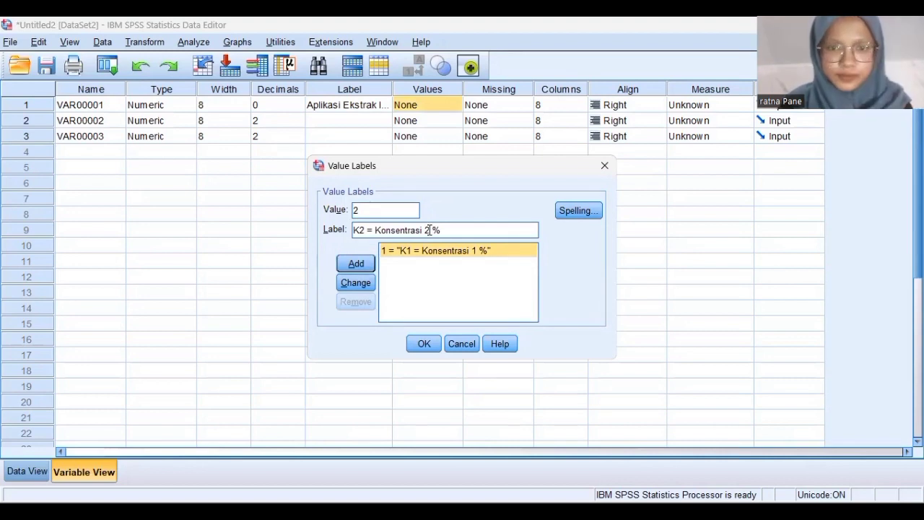
click(363, 264)
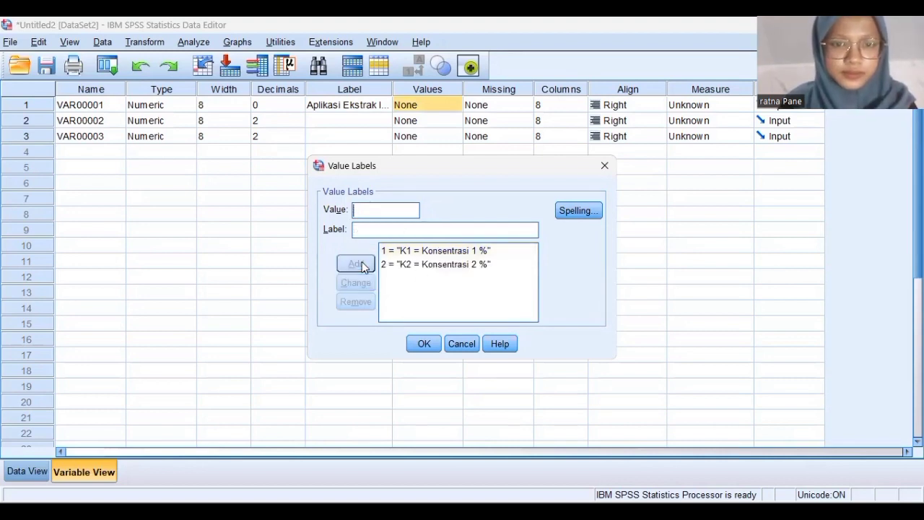
Add a third value label for the first variable, assigning "K3 = Konsentrasi 3 %" to value 3, by adapting the second label's text.
click(429, 265)
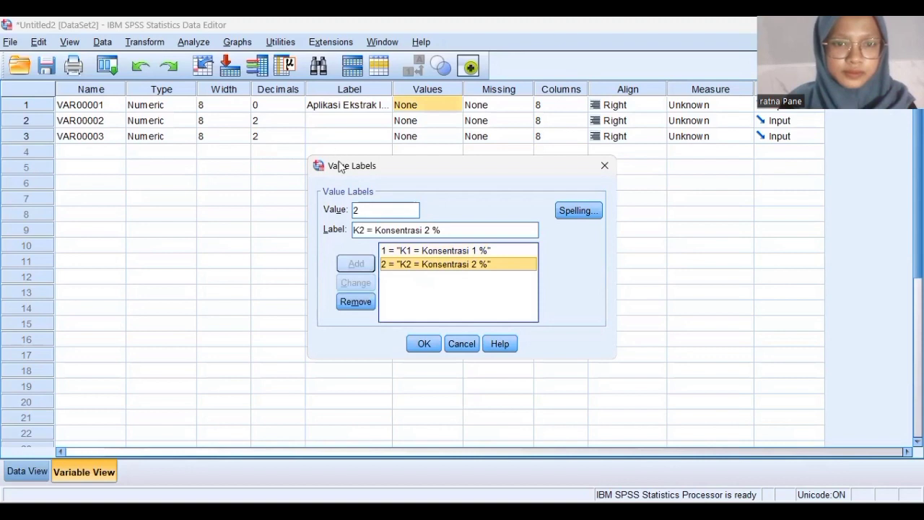
click(367, 210)
key(BackSpace)
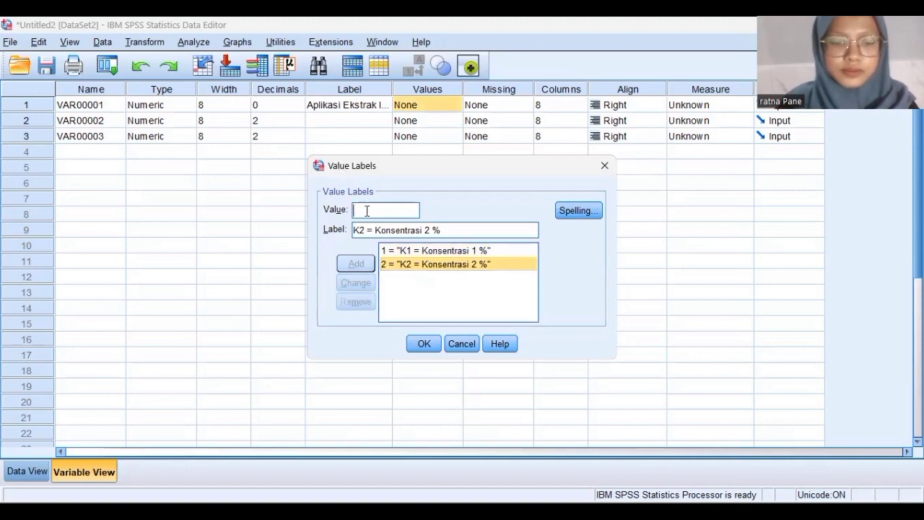
text(3)
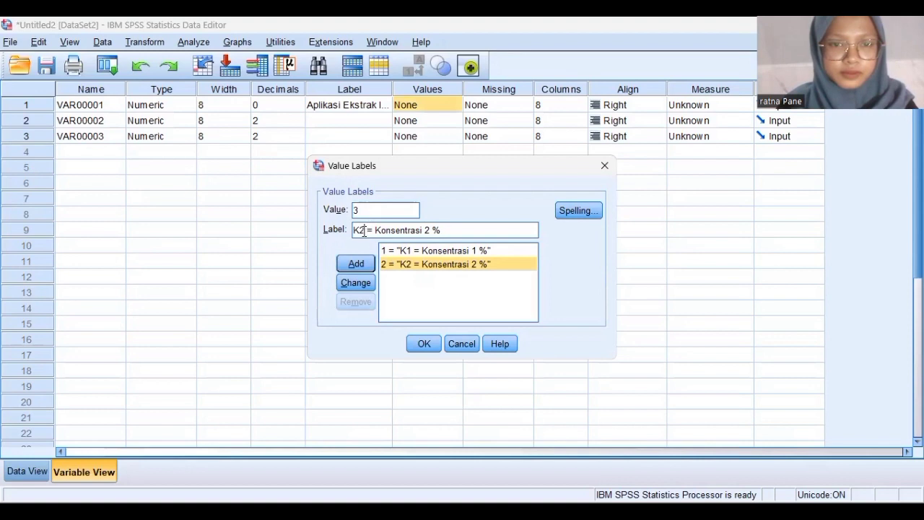
click(365, 230)
key(BackSpace)
text(3)
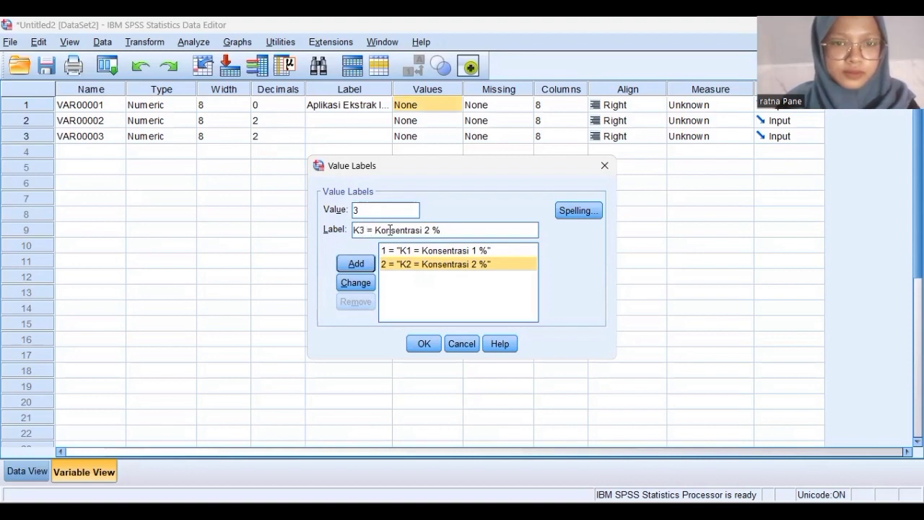
click(429, 230)
key(BackSpace)
text(3)
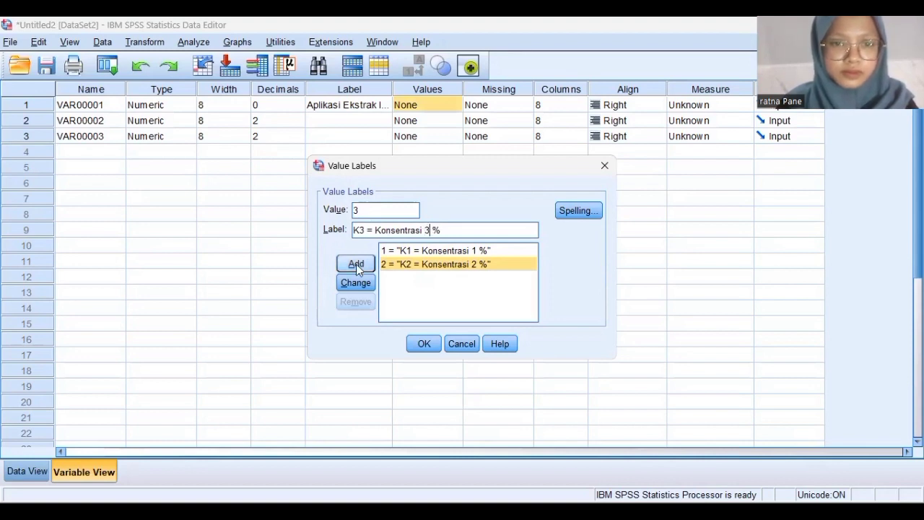
click(357, 264)
Add a fourth value label, assigning "K4 = Konsentrasi 4 %" to value 4, by adapting the third label's text.
click(401, 280)
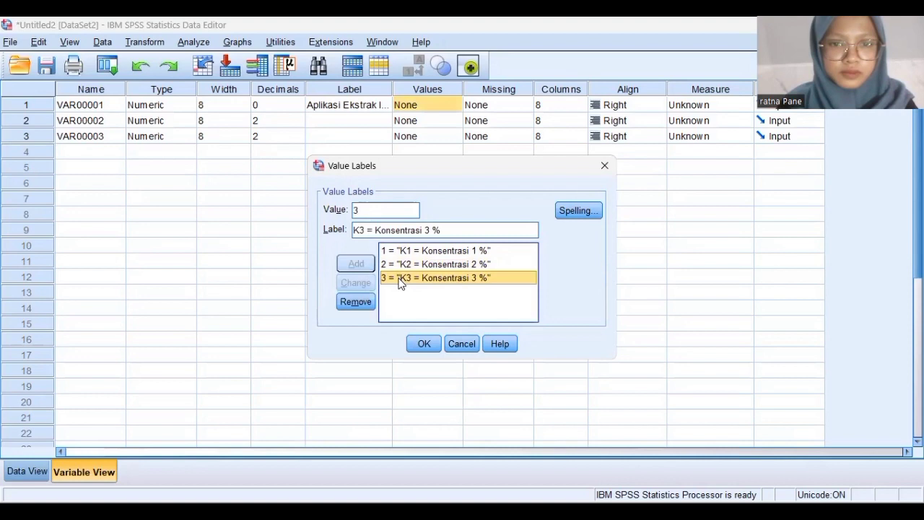
click(378, 210)
key(BackSpace)
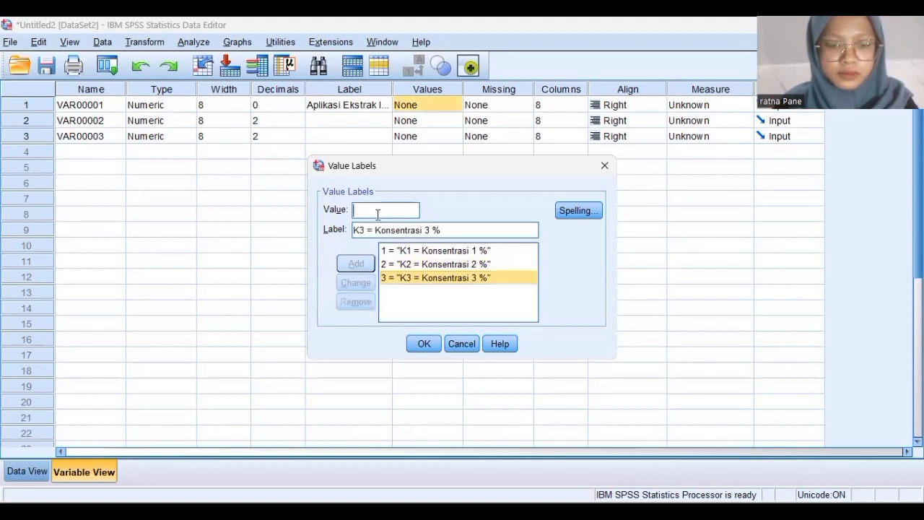
text(4)
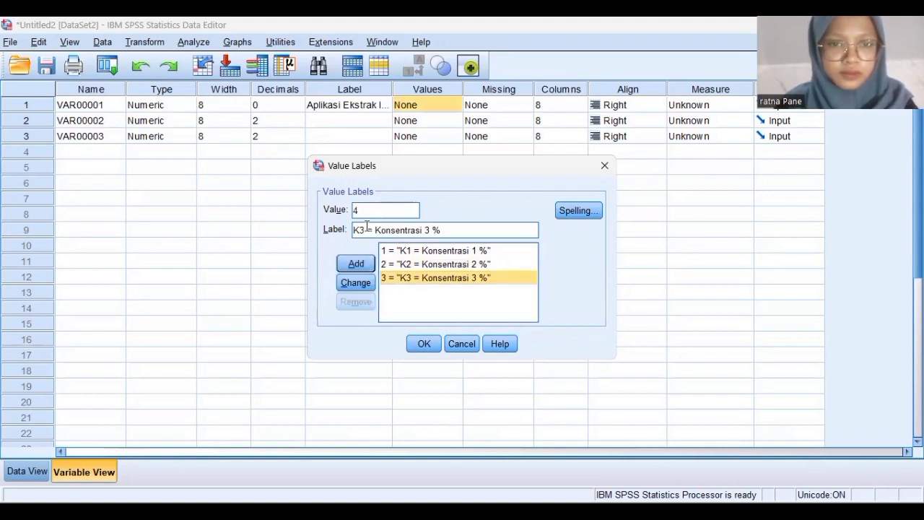
click(366, 229)
key(BackSpace)
text(4)
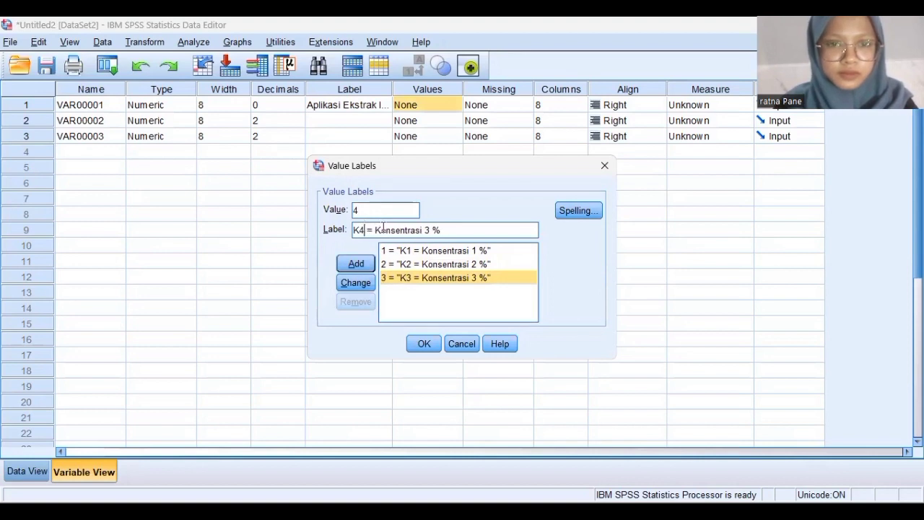
click(429, 230)
key(BackSpace)
text(4)
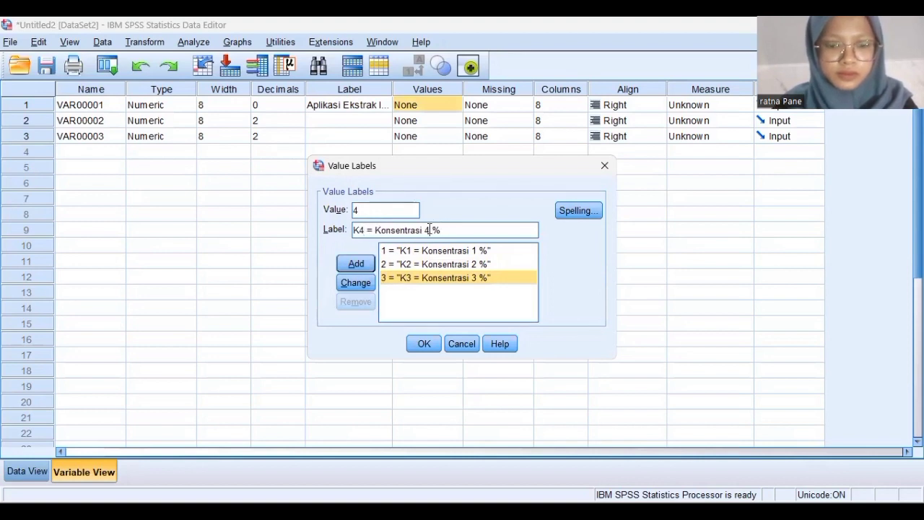
click(356, 265)
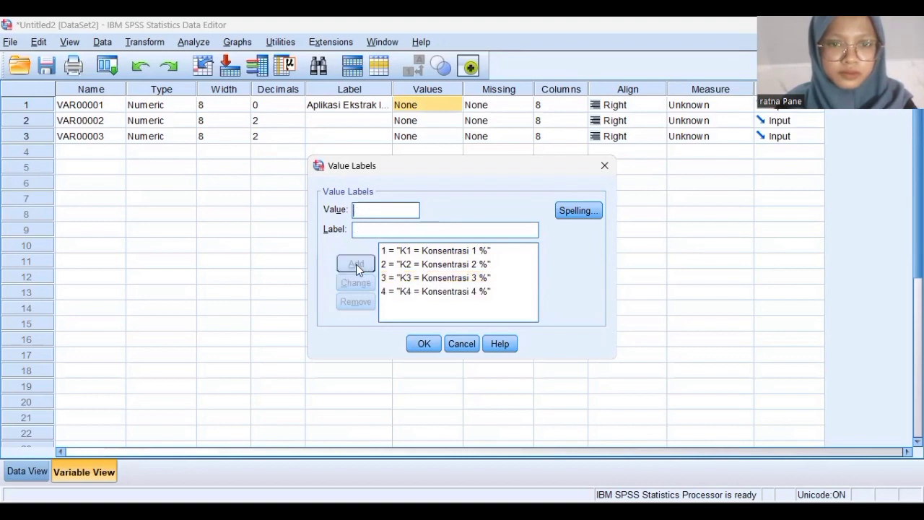
Add a fifth value label, assigning "K5 = Konsentrasi 5 %" to value 5, and apply all the labels to the first variable.
click(423, 292)
click(374, 211)
key(BackSpace)
text(5)
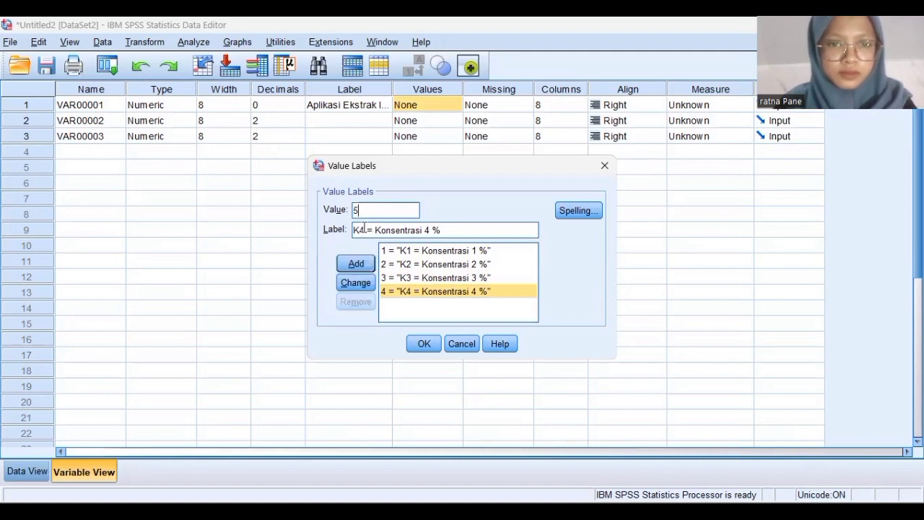
click(364, 230)
key(BackSpace)
text(5)
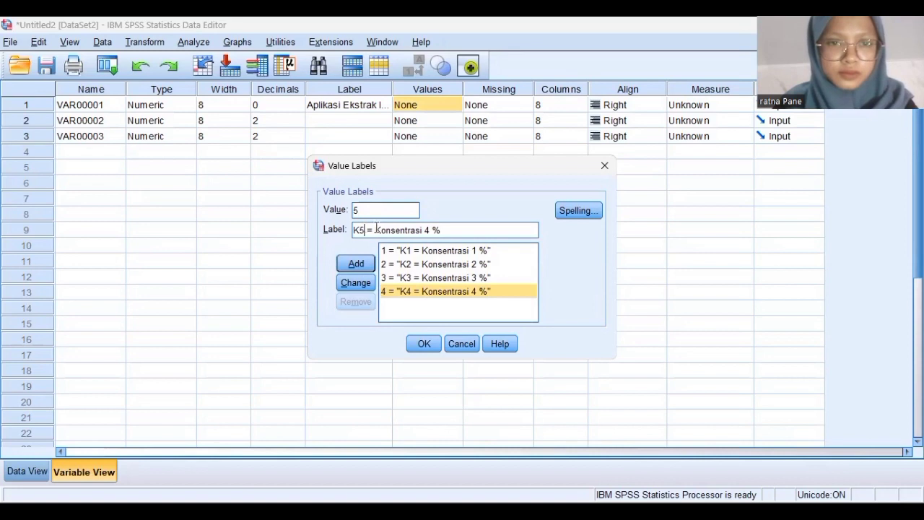
double_click(429, 229)
text(5)
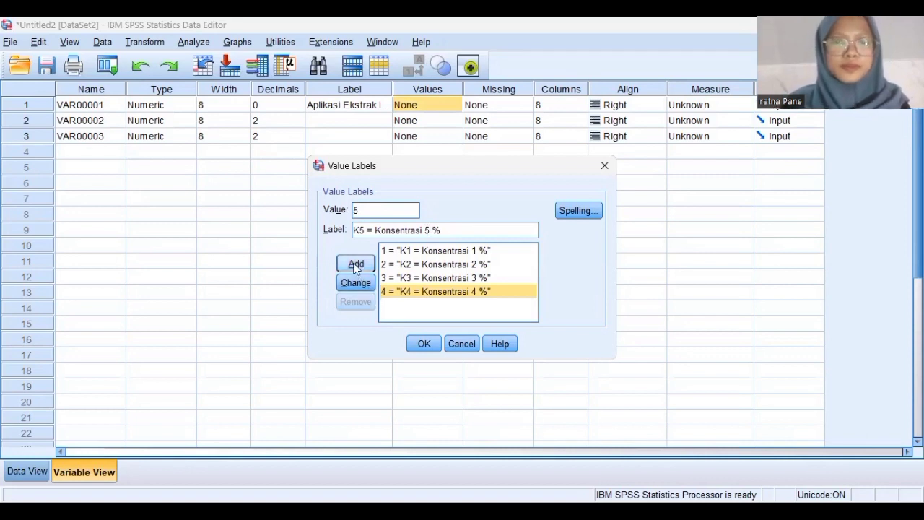
click(355, 264)
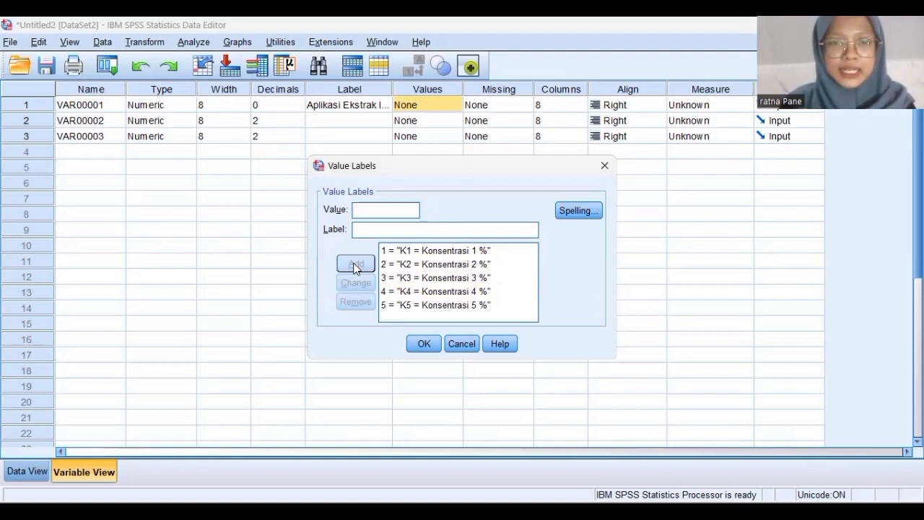
click(428, 346)
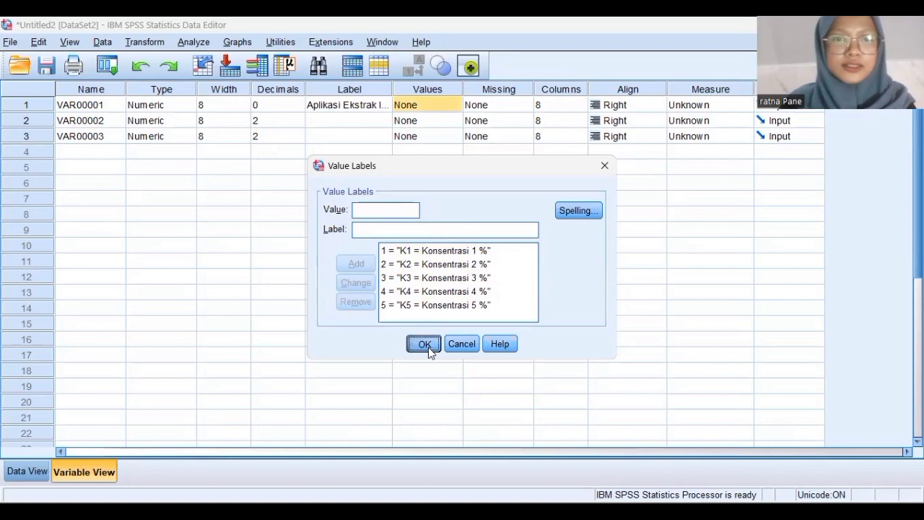
Rename the first variable as Perlakuan in the variable definitions.
click(90, 107)
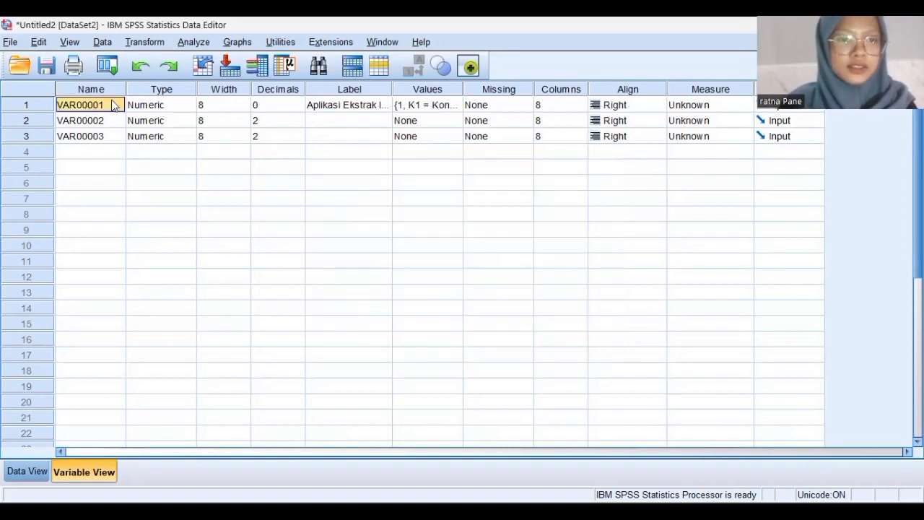
key(BackSpace)
text(P)
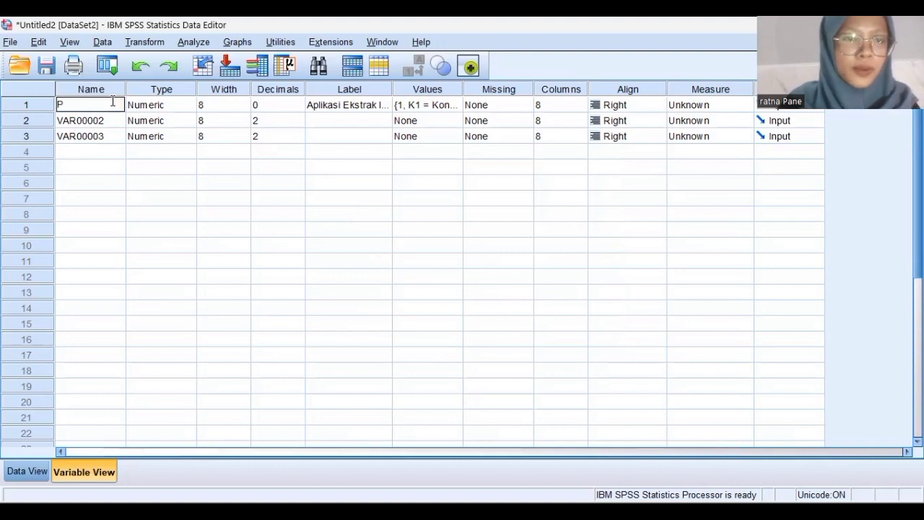
text(erlakuan)
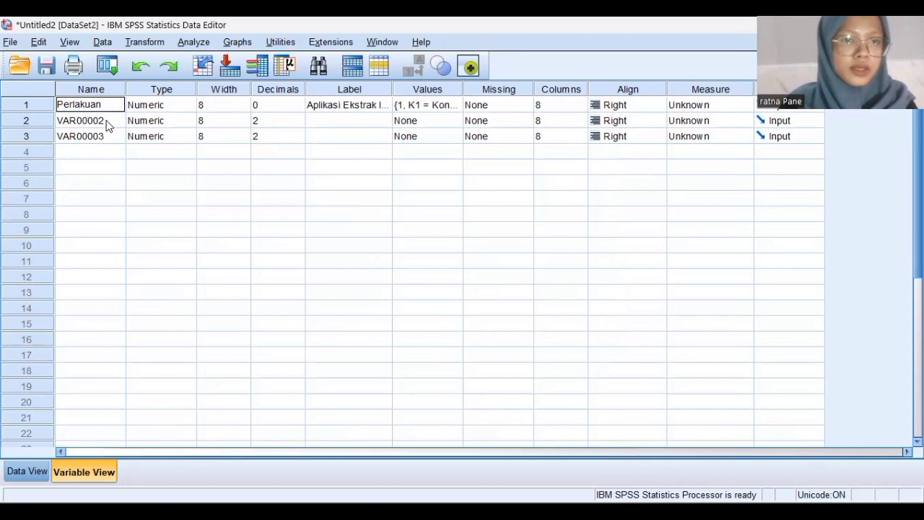
Rename the second variable as Ulangan and set its decimals to 0.
click(107, 122)
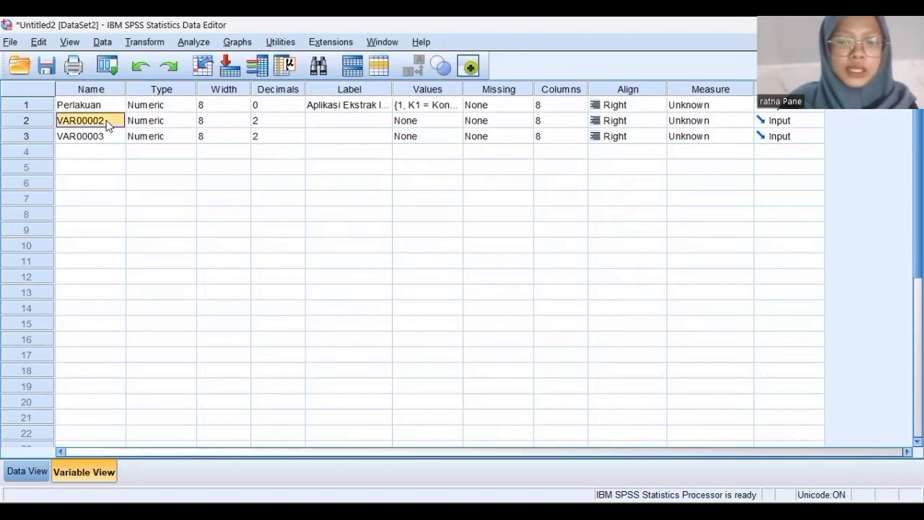
key(BackSpace)
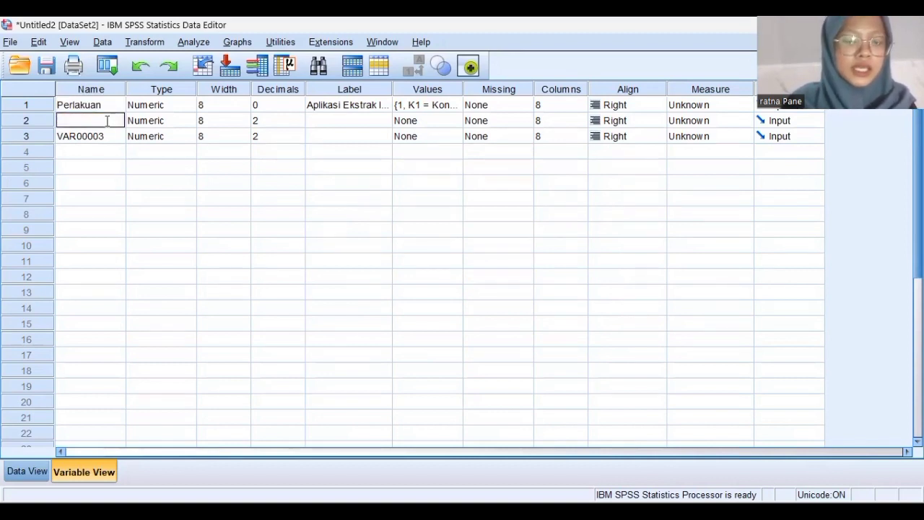
text(Ulangan)
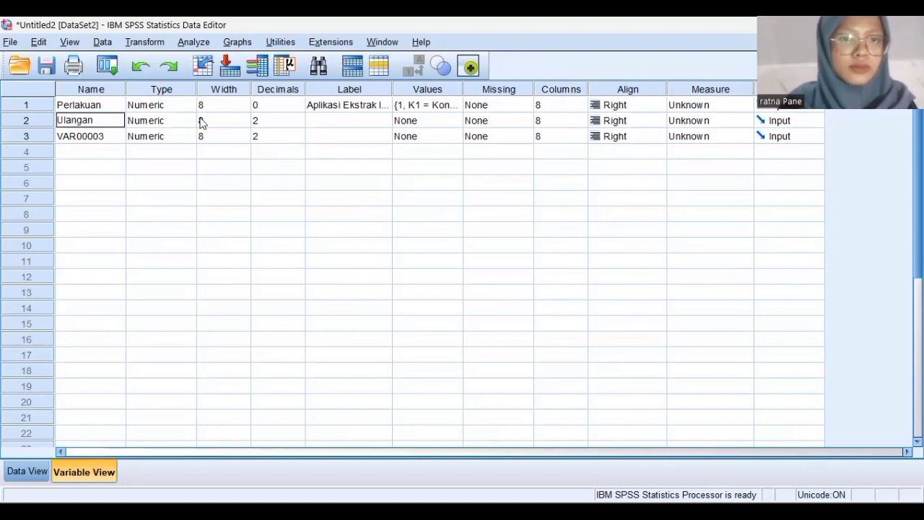
click(267, 120)
key(BackSpace)
text(0)
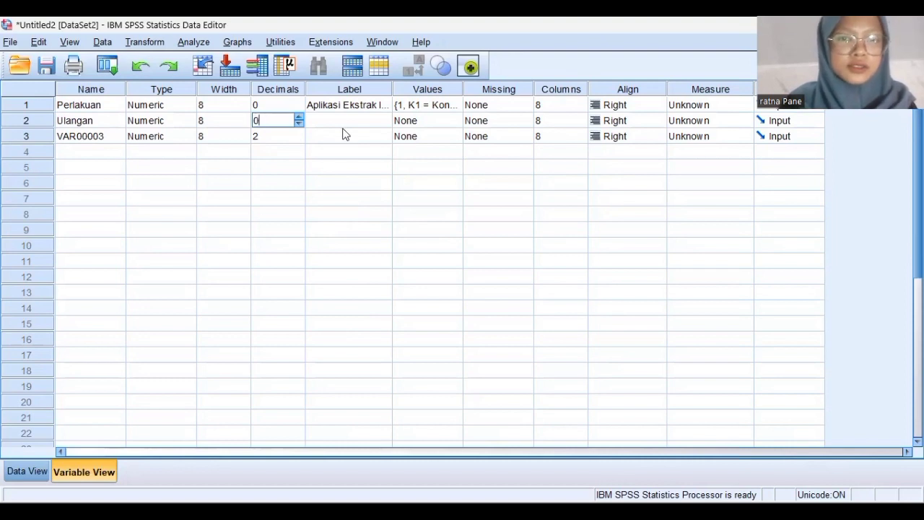
Add a value label to the Ulangan variable, assigning "Ulangan 1" to value 1.
click(453, 121)
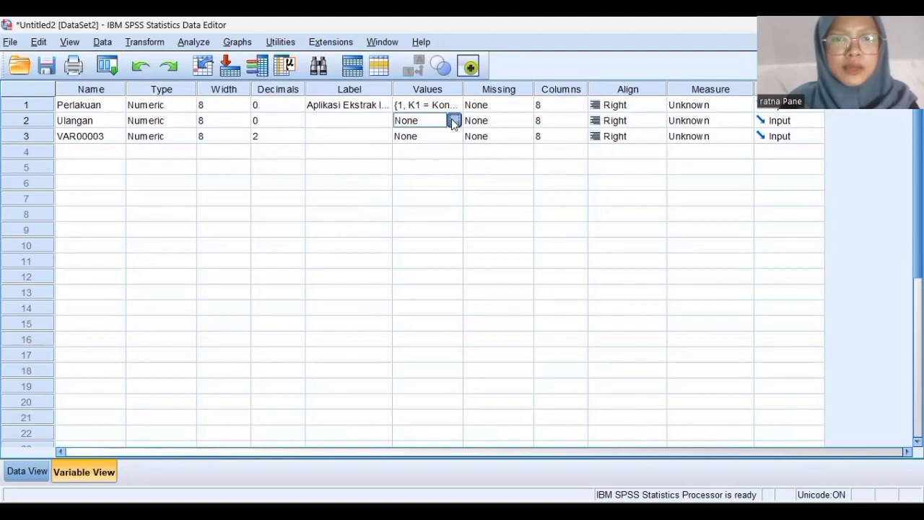
click(453, 121)
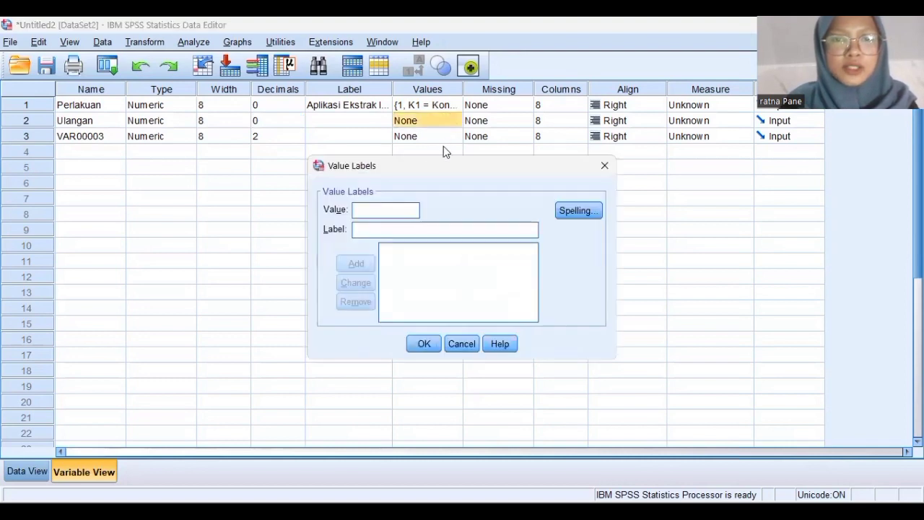
text(1)
click(372, 233)
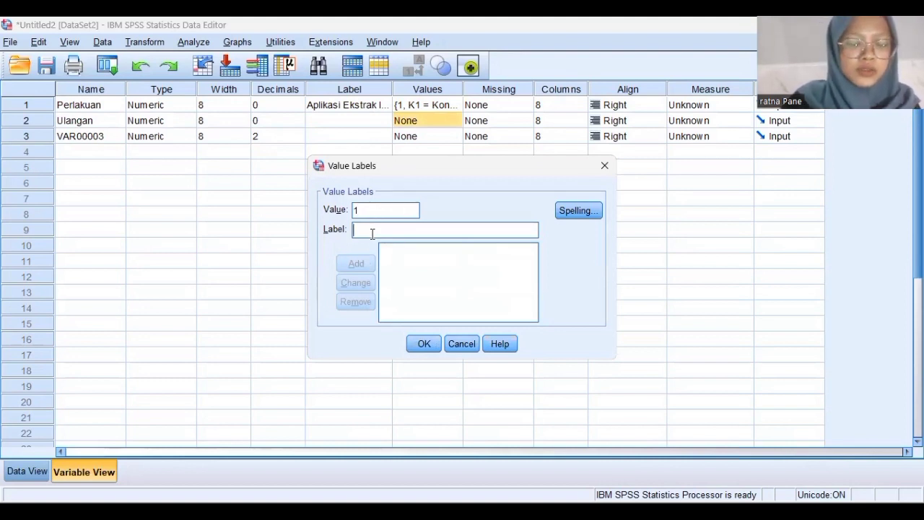
text(Ulangan 1)
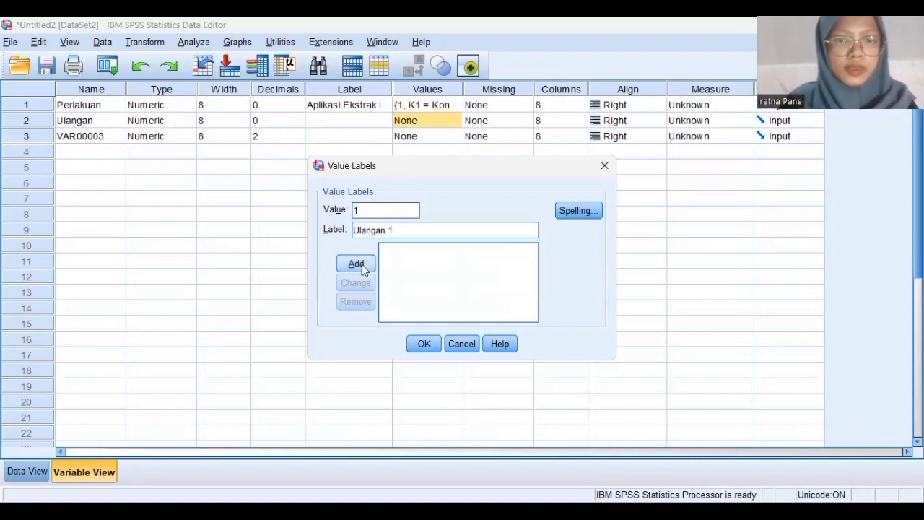
click(356, 264)
Add a second value label for Ulangan, assigning "Ulangan 2" to value 2, by adapting the first label's text.
click(436, 251)
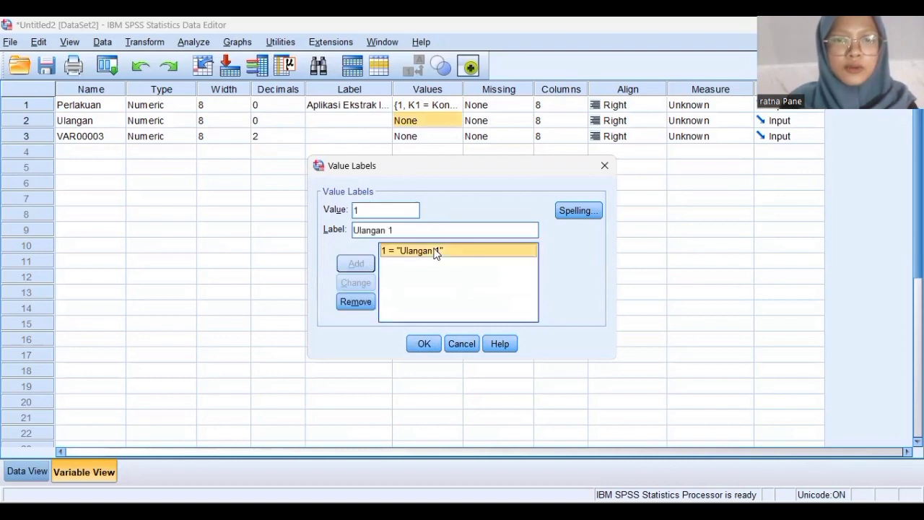
click(370, 209)
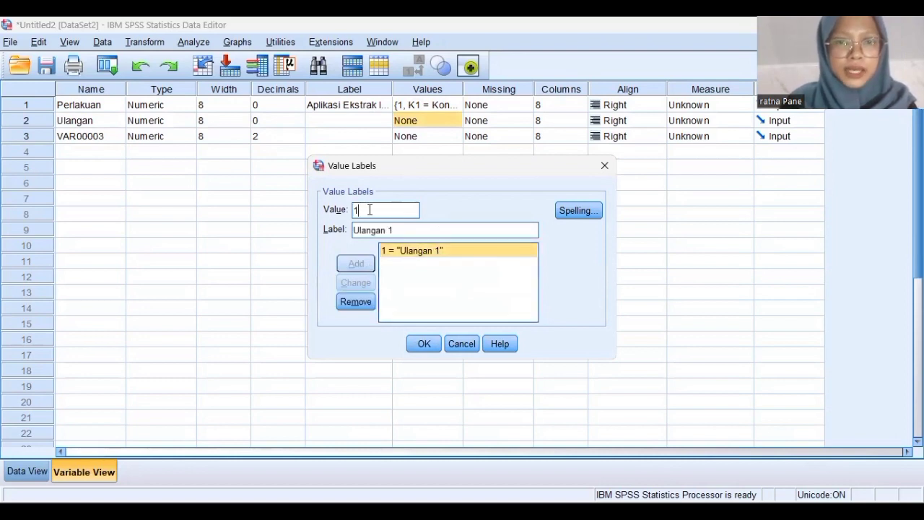
key(BackSpace)
text(2)
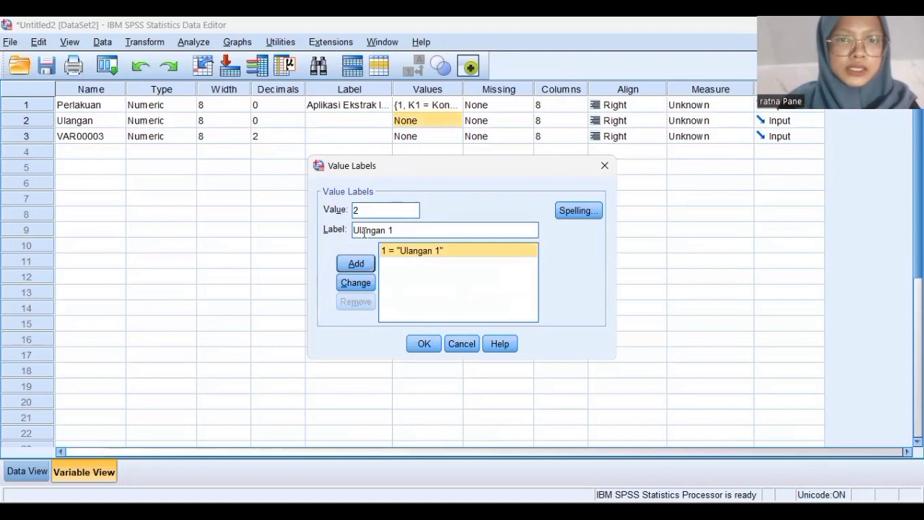
click(398, 230)
key(BackSpace)
text(2)
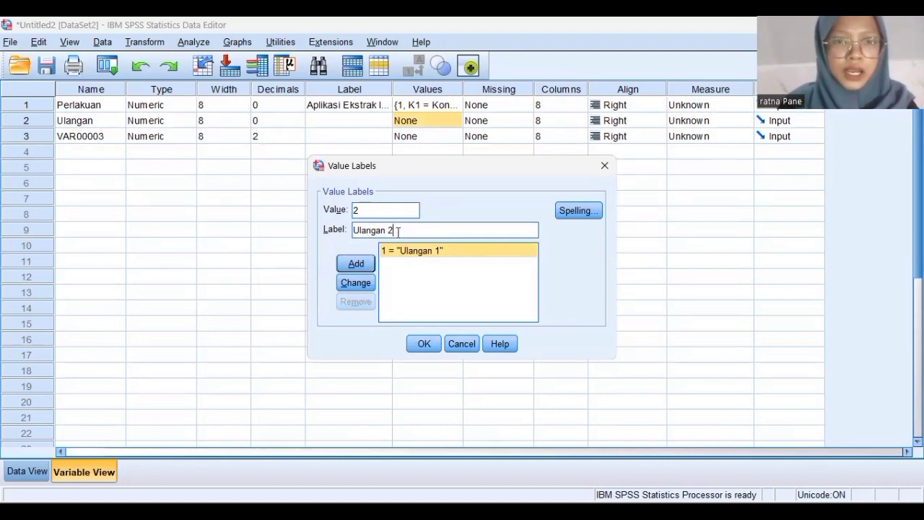
click(366, 262)
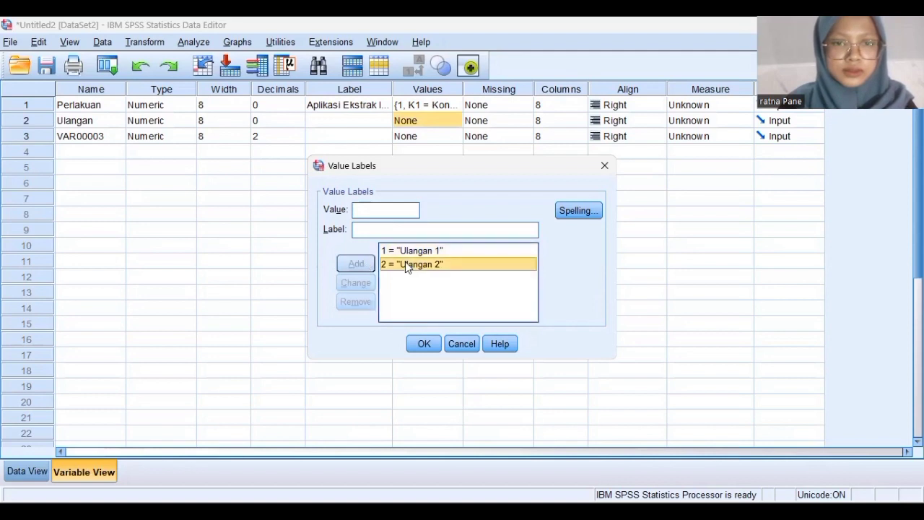
Add a third value label for Ulangan, assigning "Ulangan 3" to value 3, by adapting the second label's text.
click(405, 264)
click(362, 211)
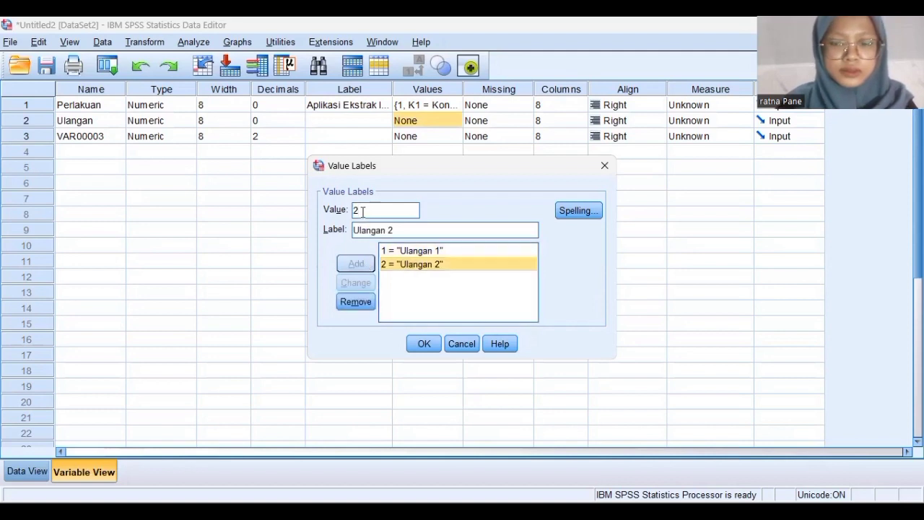
key(BackSpace)
text(3)
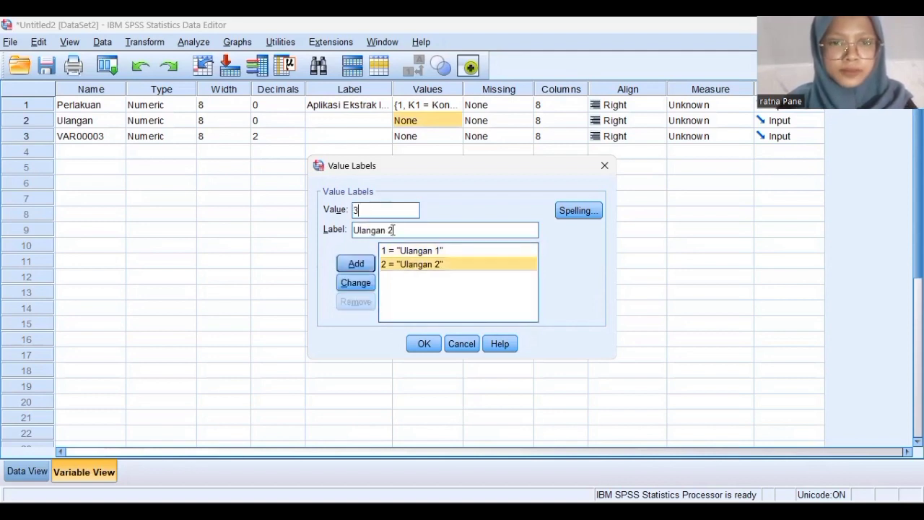
click(394, 231)
key(BackSpace)
text(3)
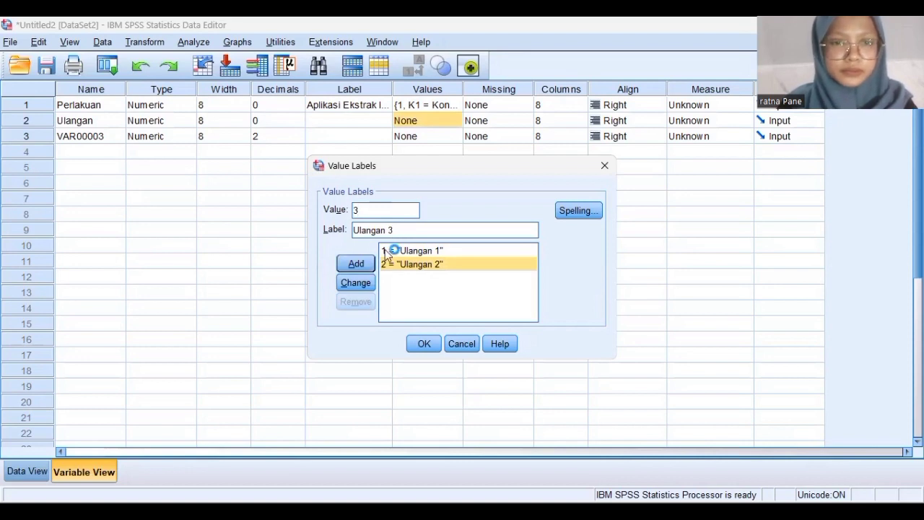
click(356, 264)
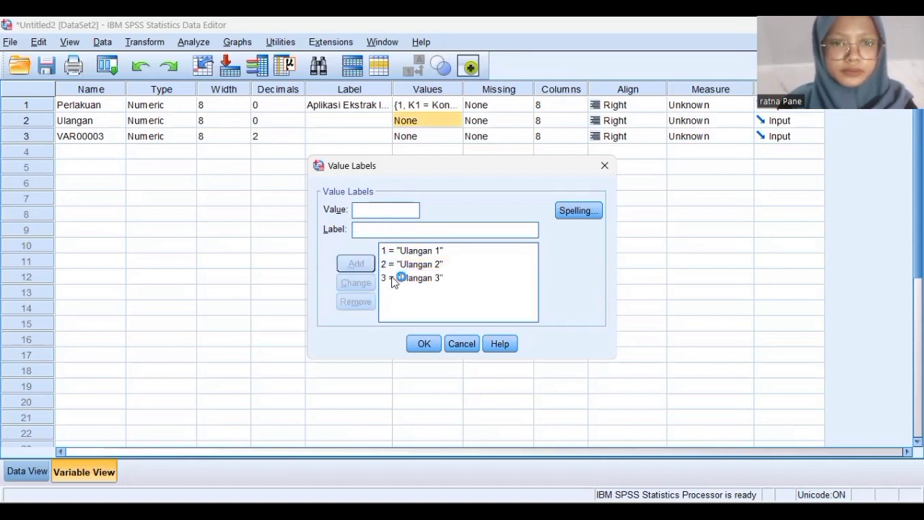
Add a fourth value label for Ulangan, assigning "Ulangan 4" to value 4, based on the third label.
click(393, 278)
click(378, 207)
key(BackSpace)
text(4)
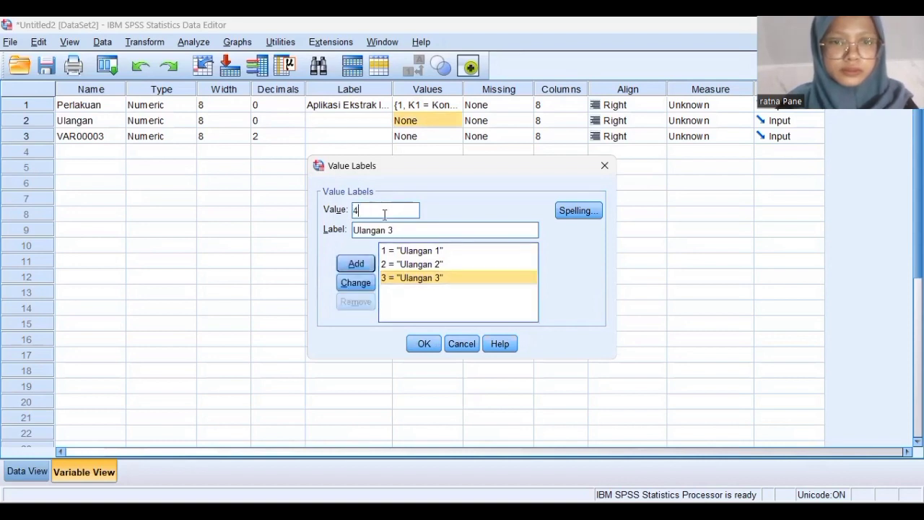
key(BackSpace)
text(4)
click(354, 265)
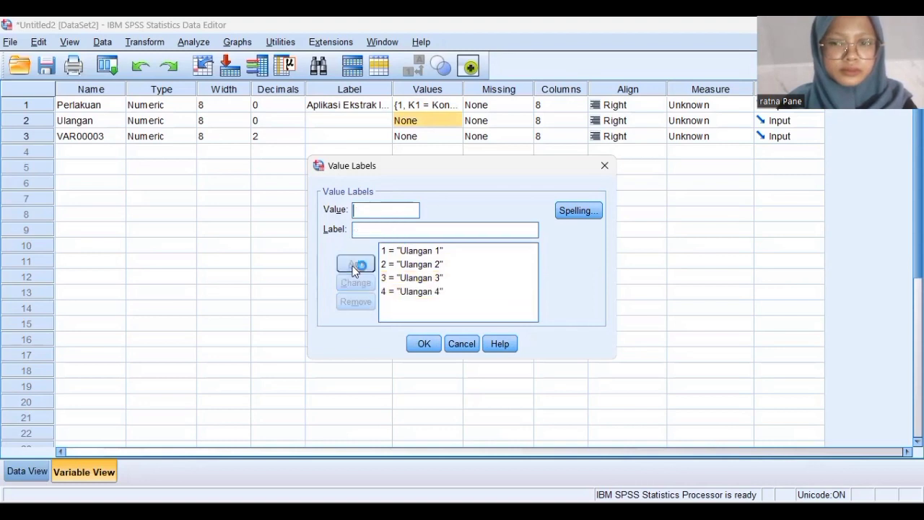
Add a fifth value label for Ulangan, assigning "Ulangan 5" to value 5, and apply the value labels.
click(422, 291)
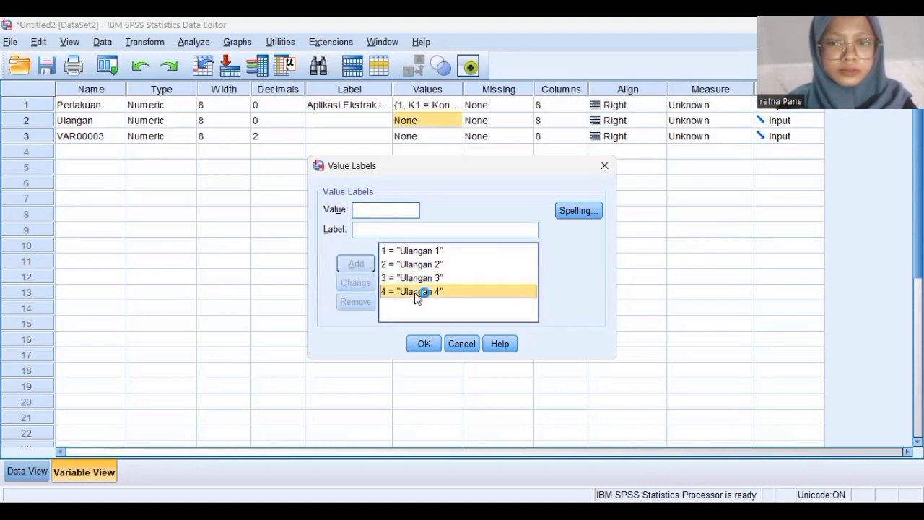
click(371, 211)
key(BackSpace)
text(5)
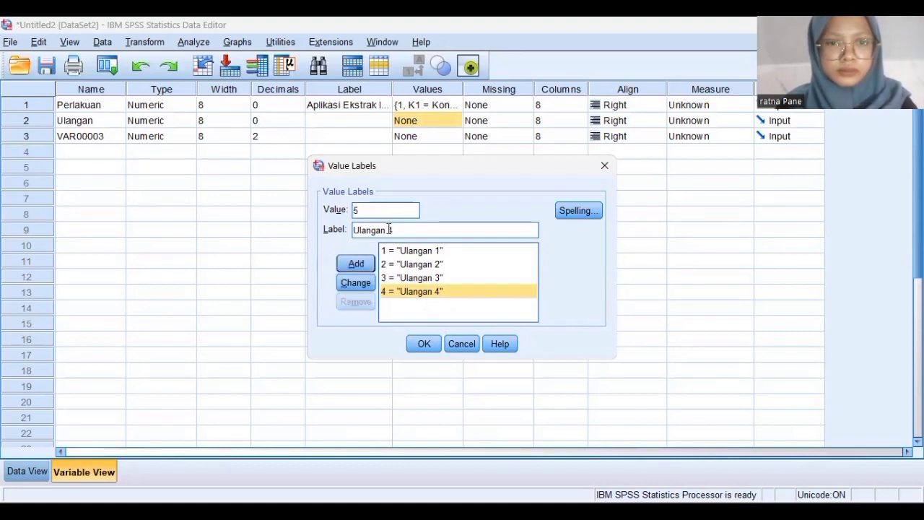
click(395, 230)
key(BackSpace)
text(5)
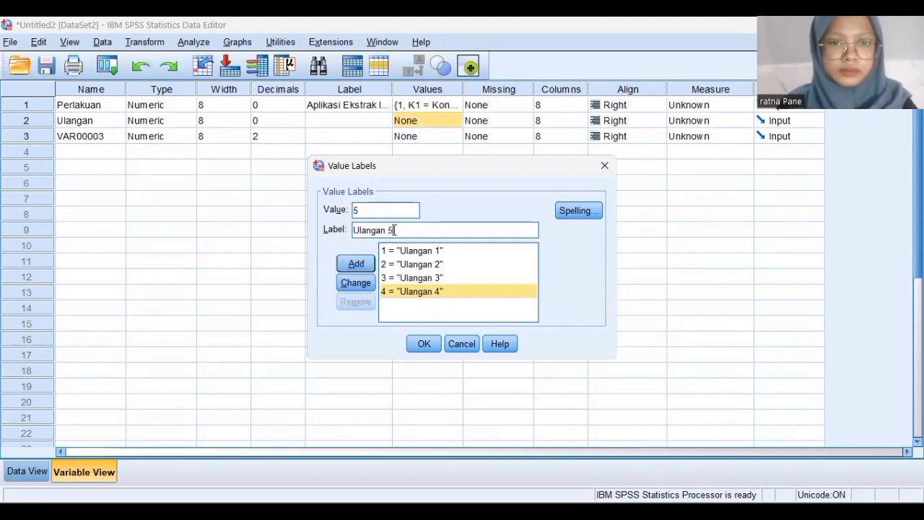
click(355, 265)
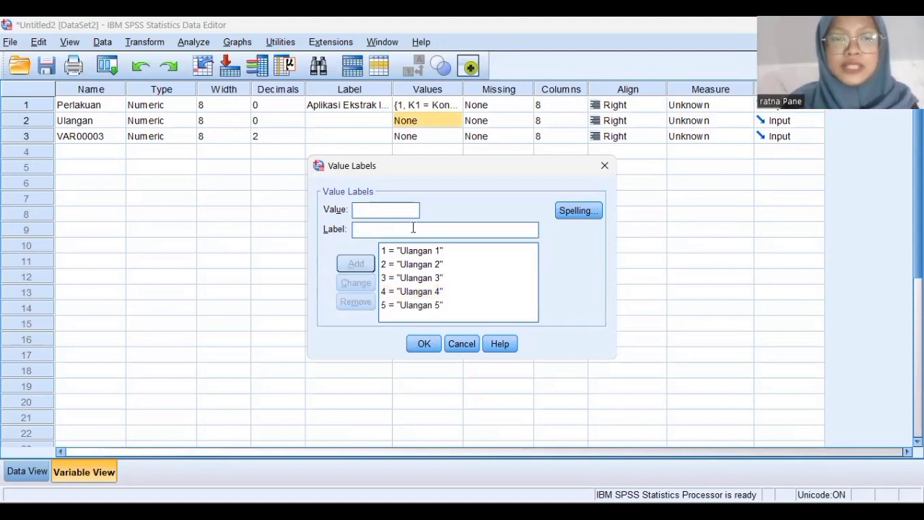
click(423, 351)
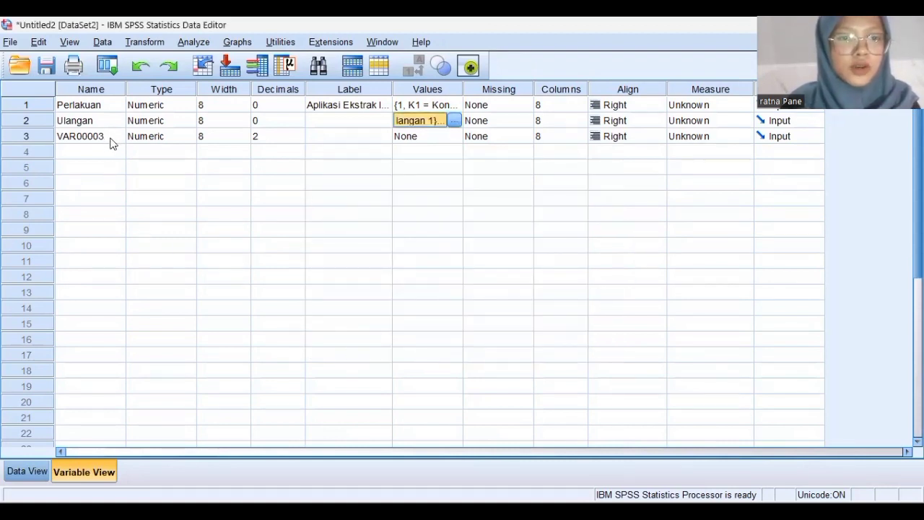
Rename the third variable, VAR00003, as Hasil.
click(112, 141)
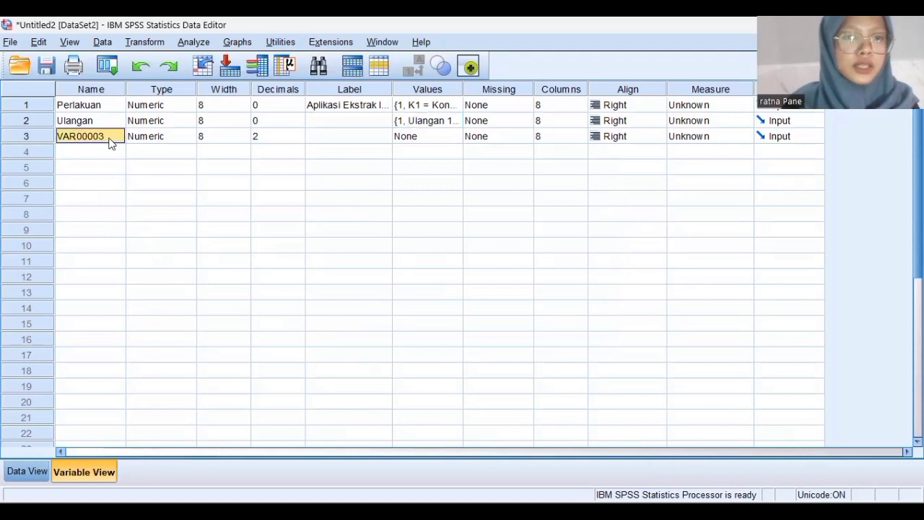
key(BackSpace)
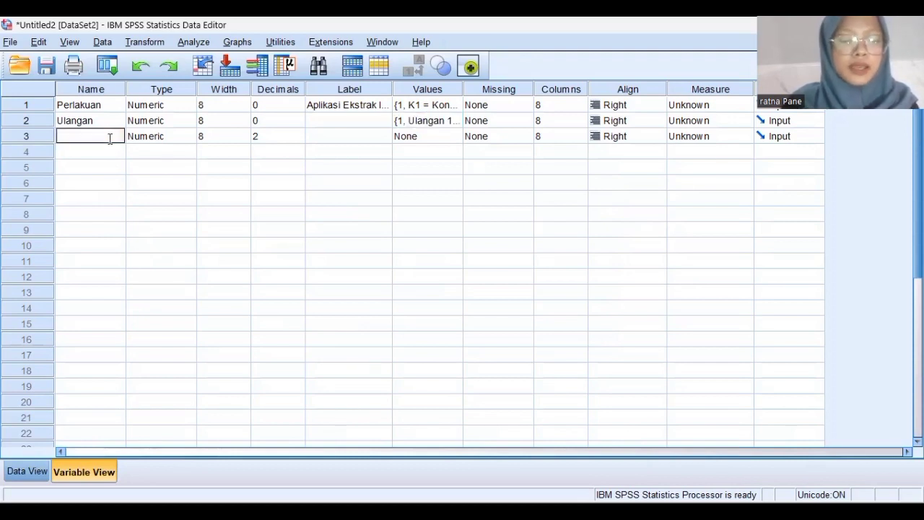
text(Hasil)
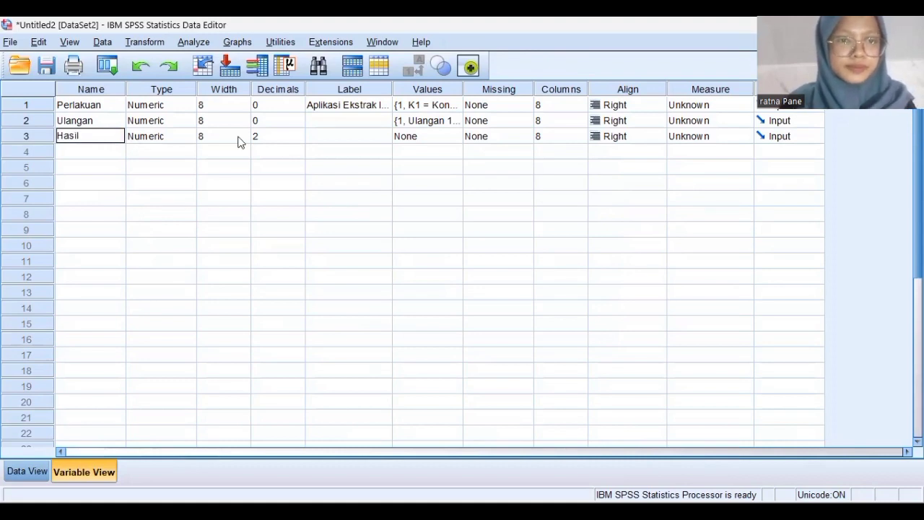
Give the Hasil variable the label "Rata - rata Daya Referensi Larva".
click(316, 137)
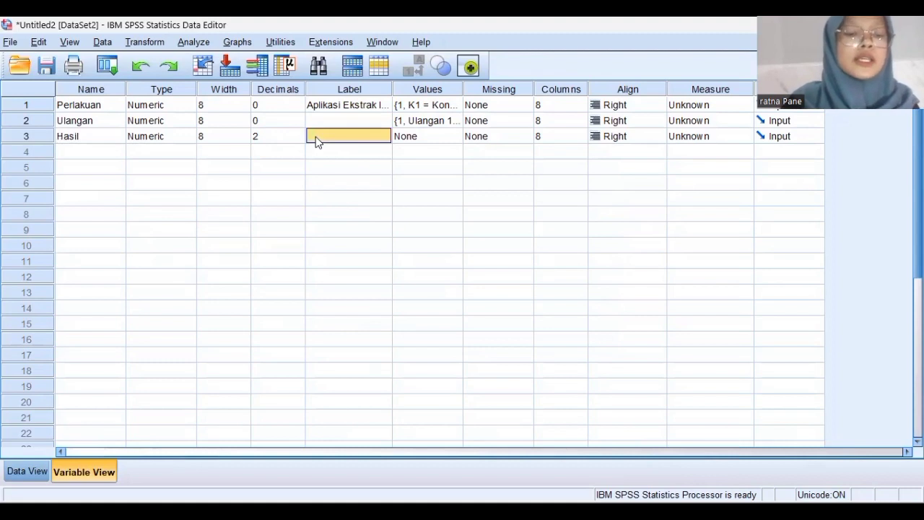
text(Rata)
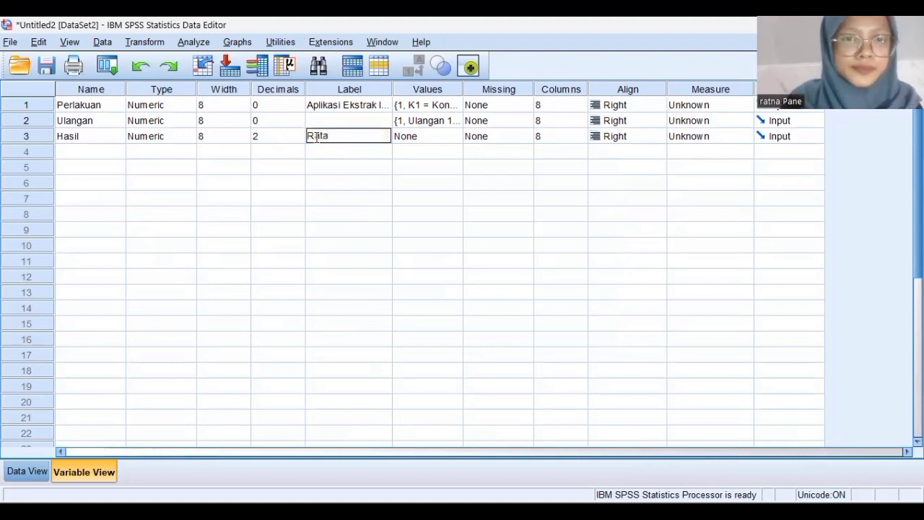
text( - rata)
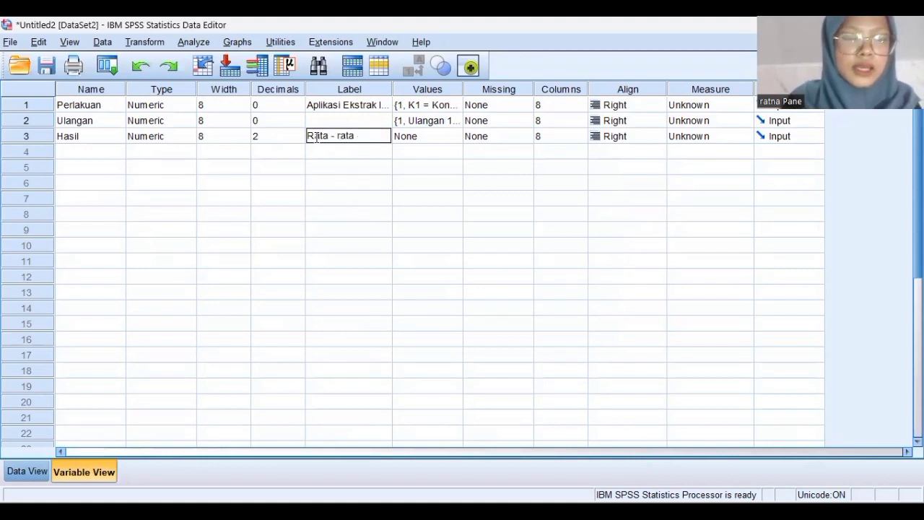
text( Refe)
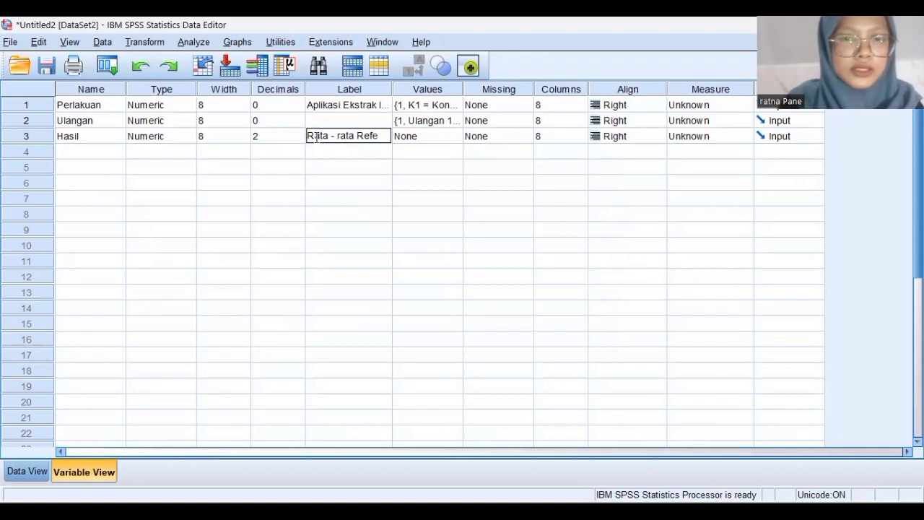
key(BackSpace)
key(BackSpace)
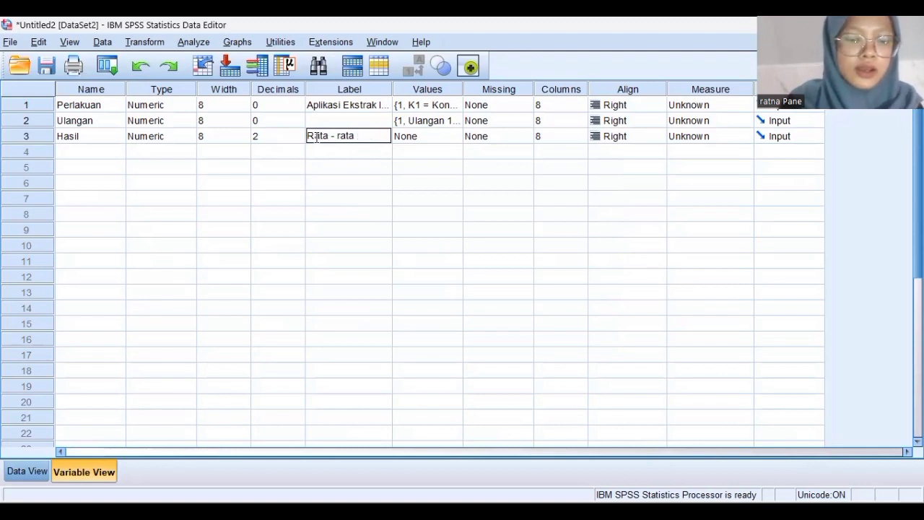
text(Daya)
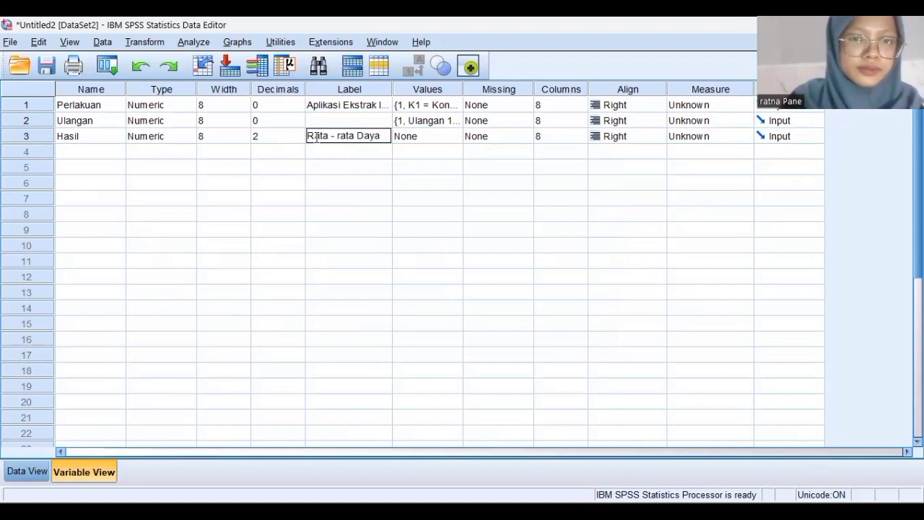
text( Refere)
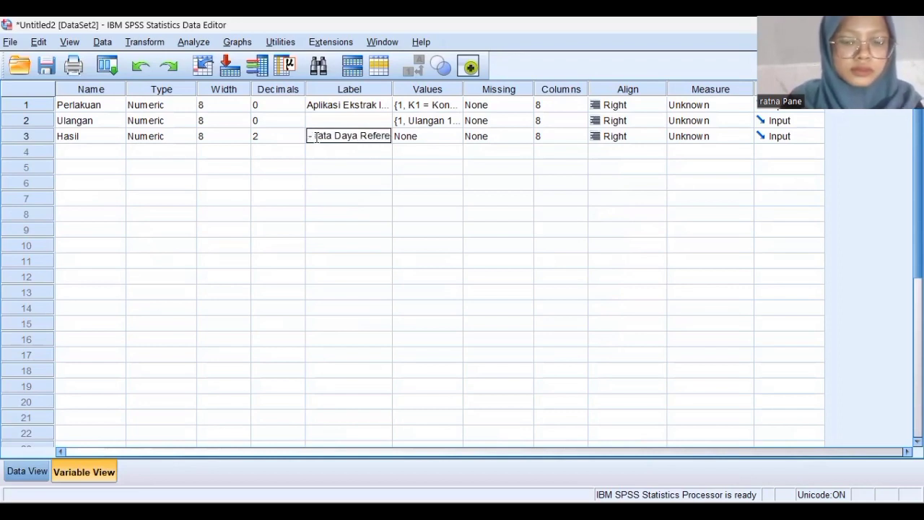
text(nsi Larva)
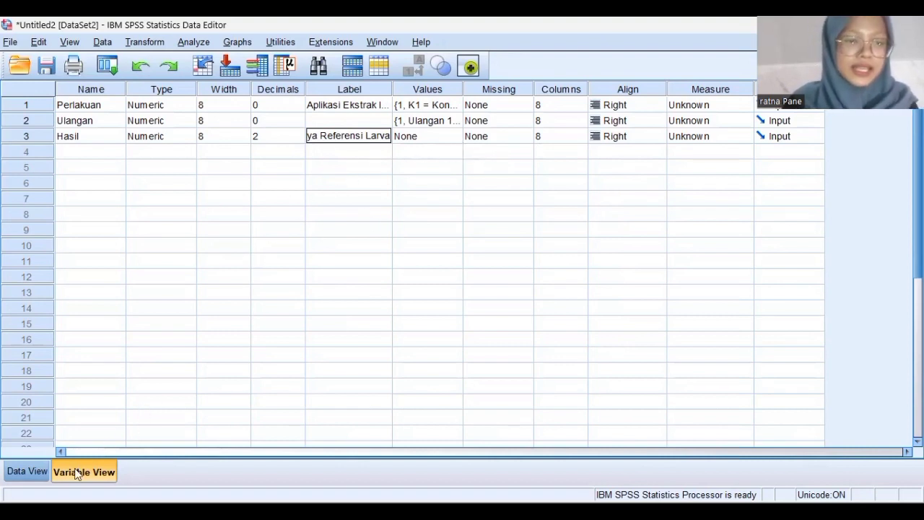
Set up a univariate General Linear Model analysis with Hasil as the dependent variable and Perlakuan as the fixed factor.
click(33, 472)
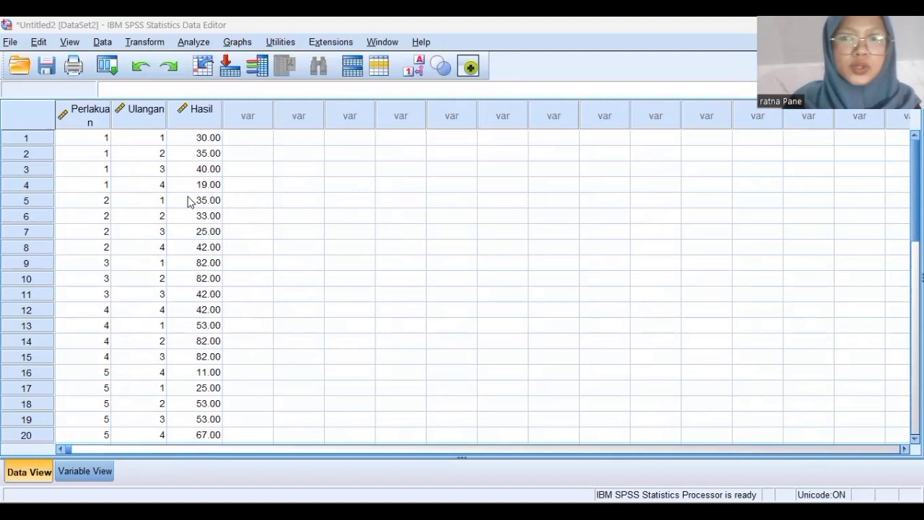
click(186, 49)
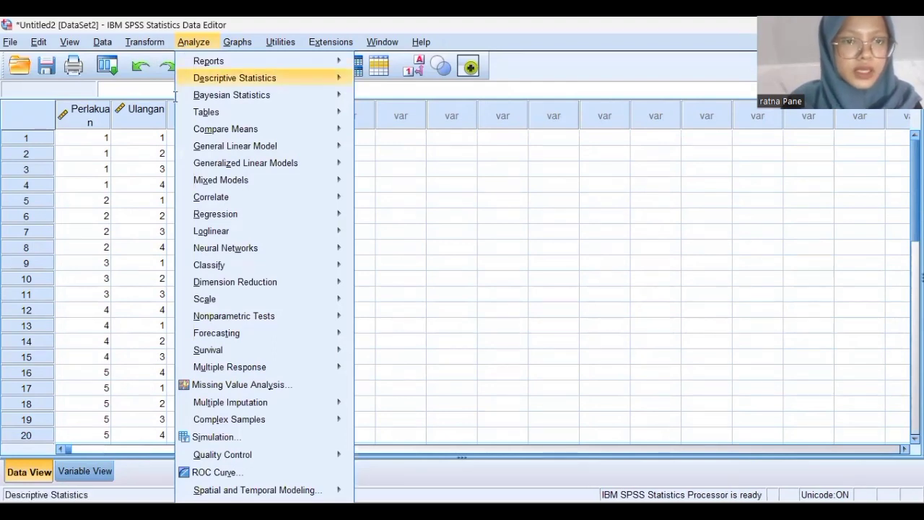
mouse_move(243, 159)
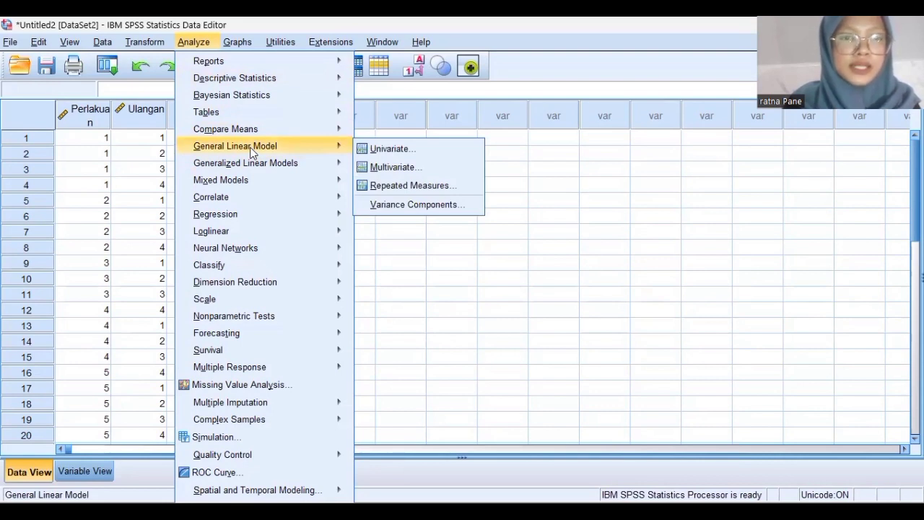
click(394, 148)
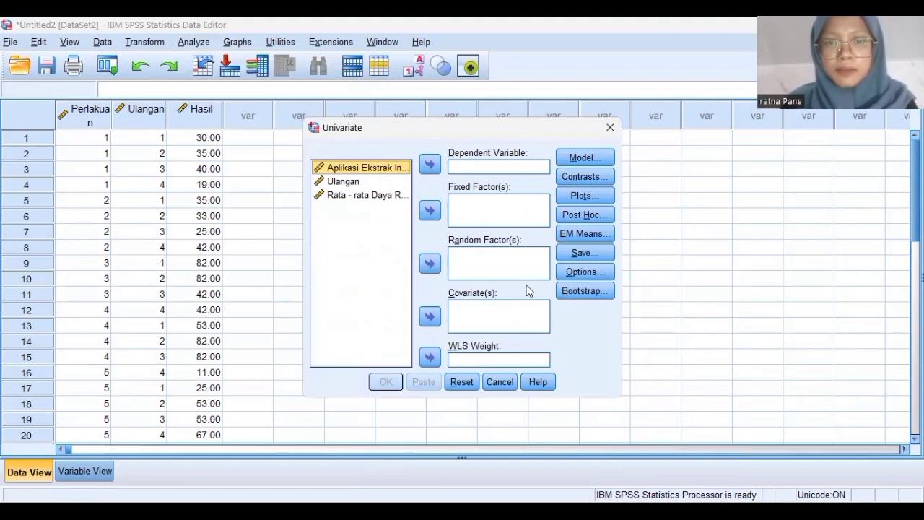
click(376, 200)
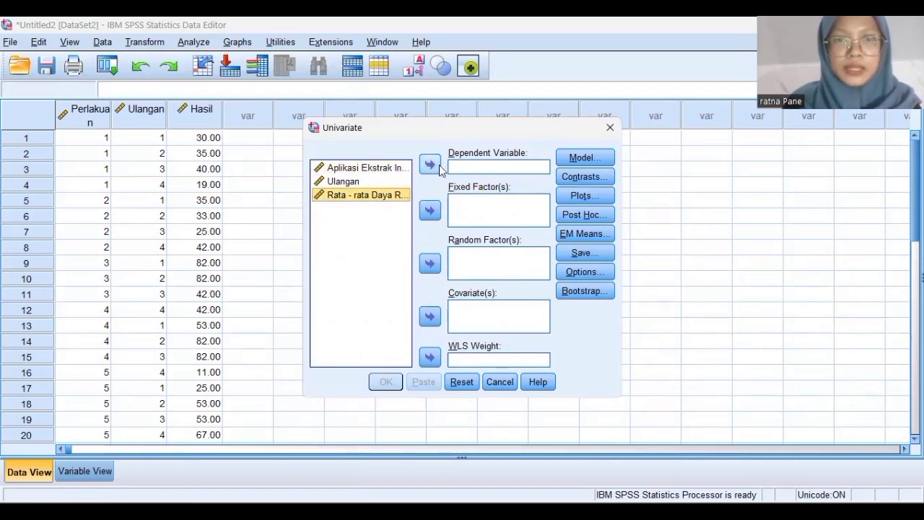
click(439, 166)
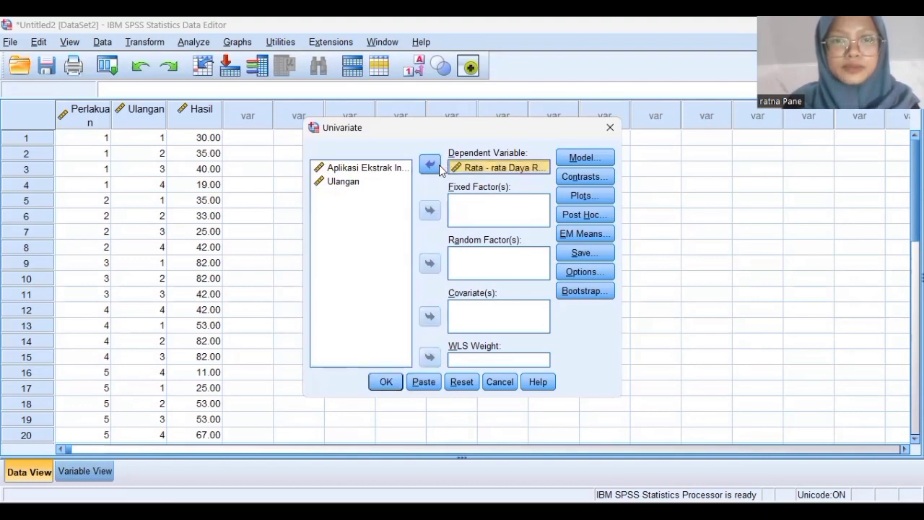
click(376, 169)
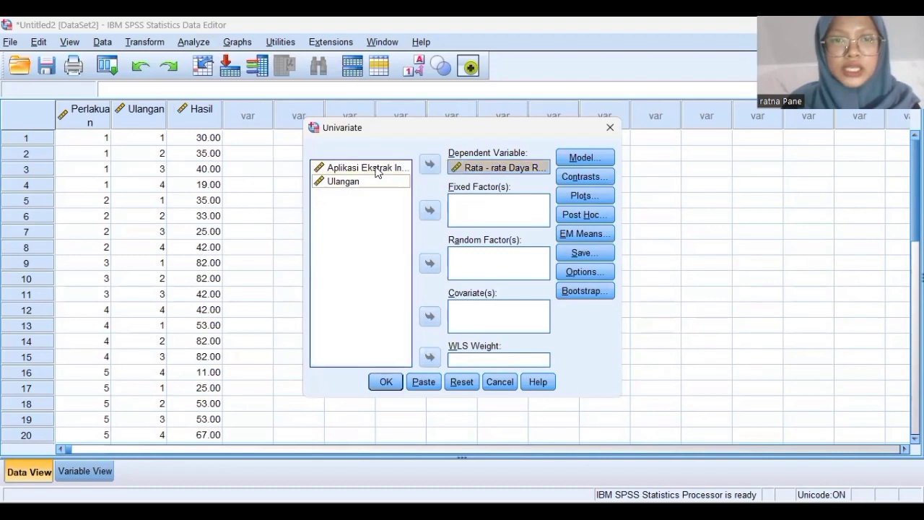
click(430, 211)
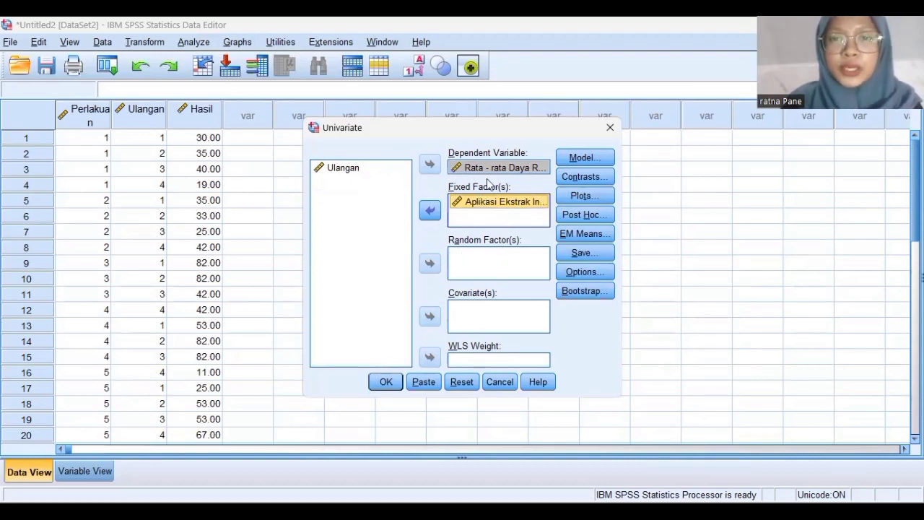
Specify the univariate model with built terms, adding Perlakuan as a main effect.
click(575, 159)
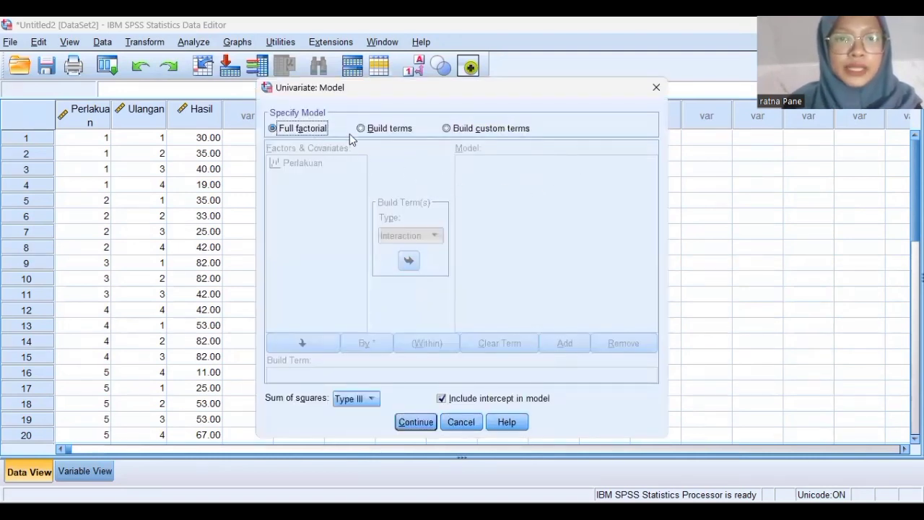
click(361, 129)
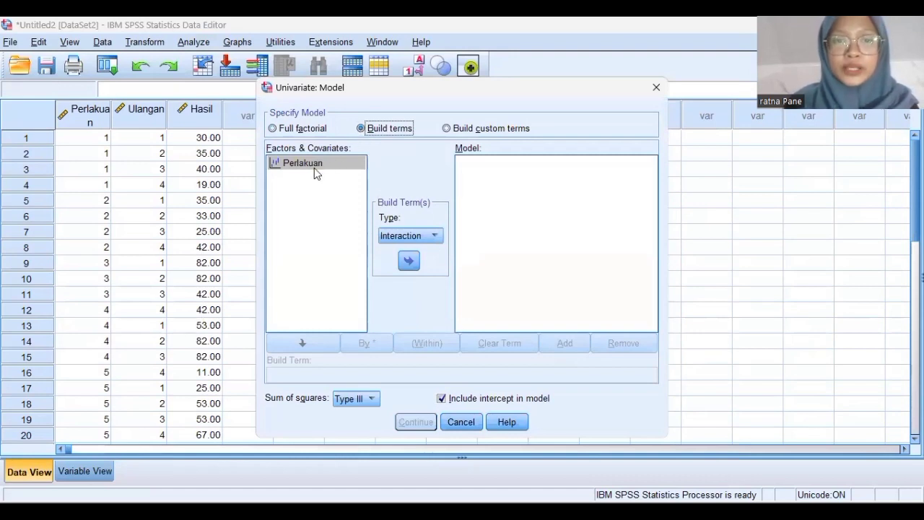
click(436, 238)
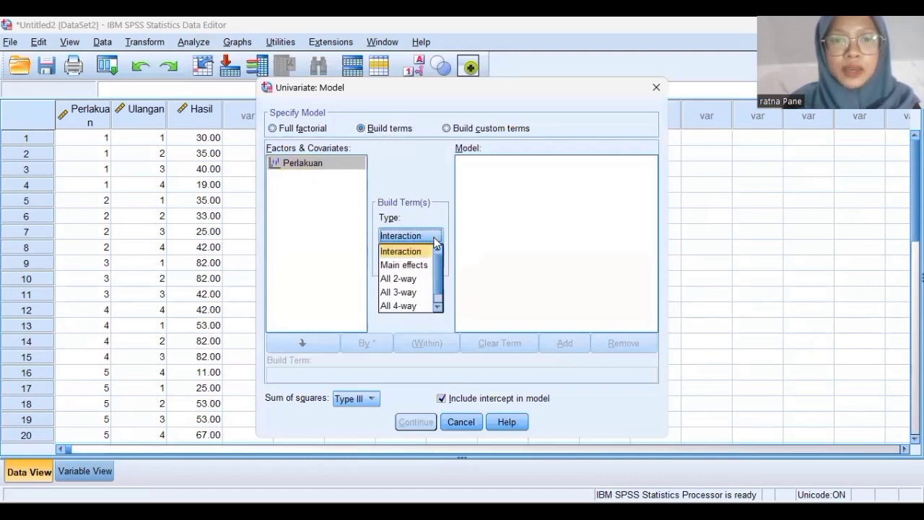
click(414, 265)
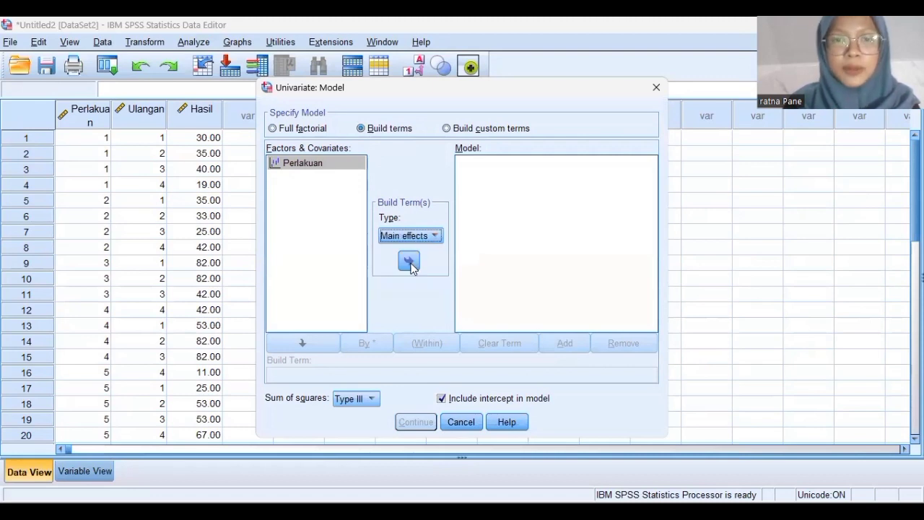
click(409, 264)
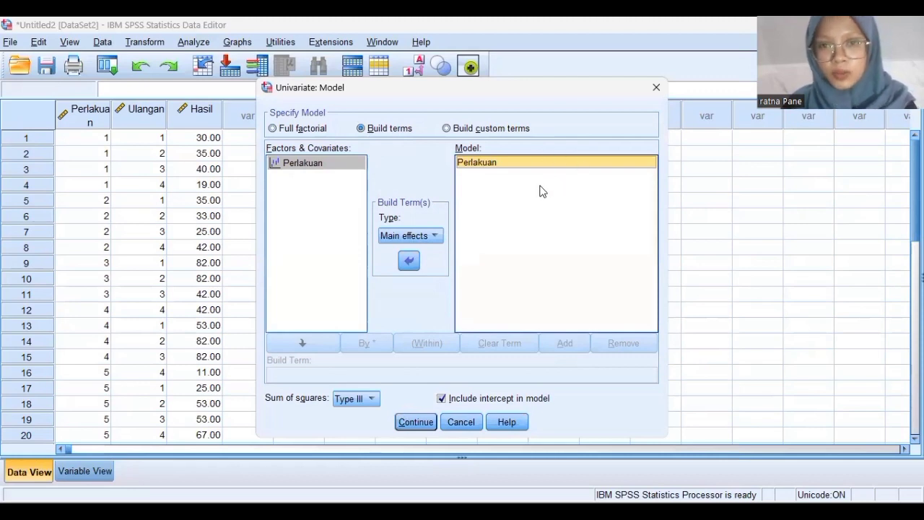
Accept the model and include descriptive statistics and homogeneity tests in the univariate analysis options.
click(408, 422)
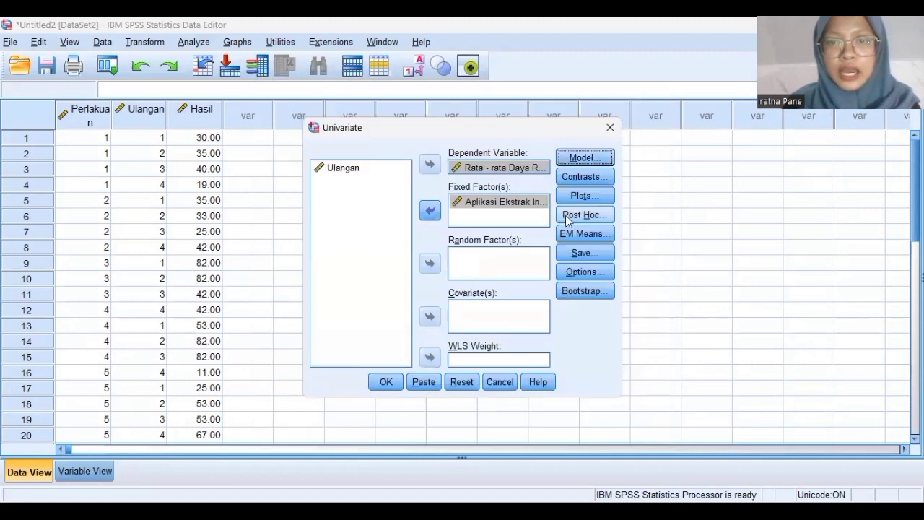
click(584, 271)
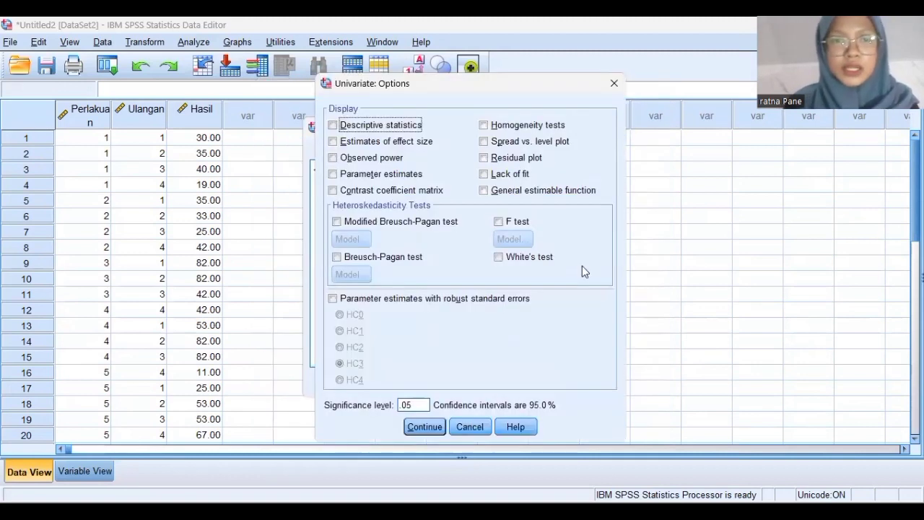
click(333, 126)
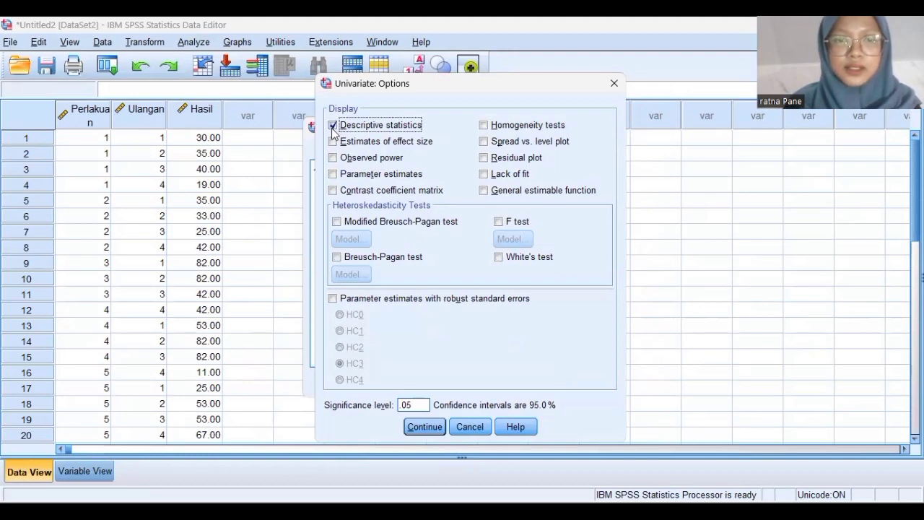
click(484, 127)
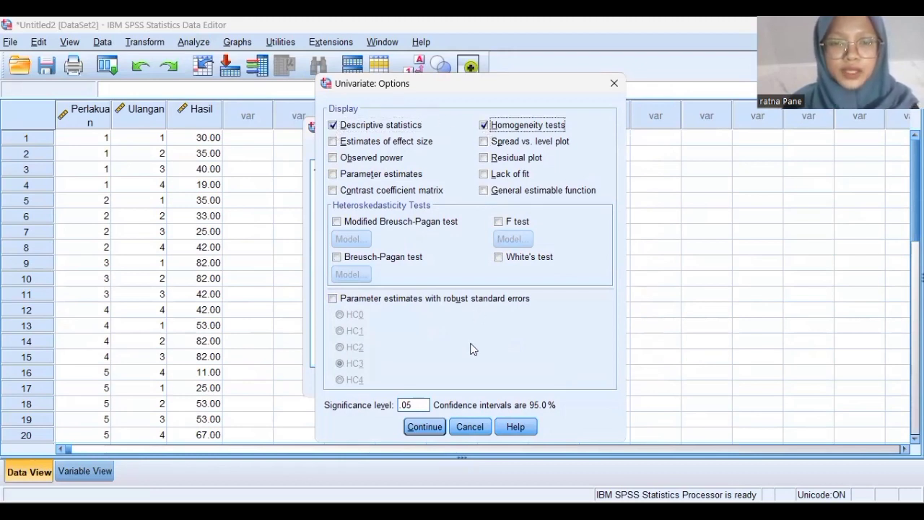
click(433, 427)
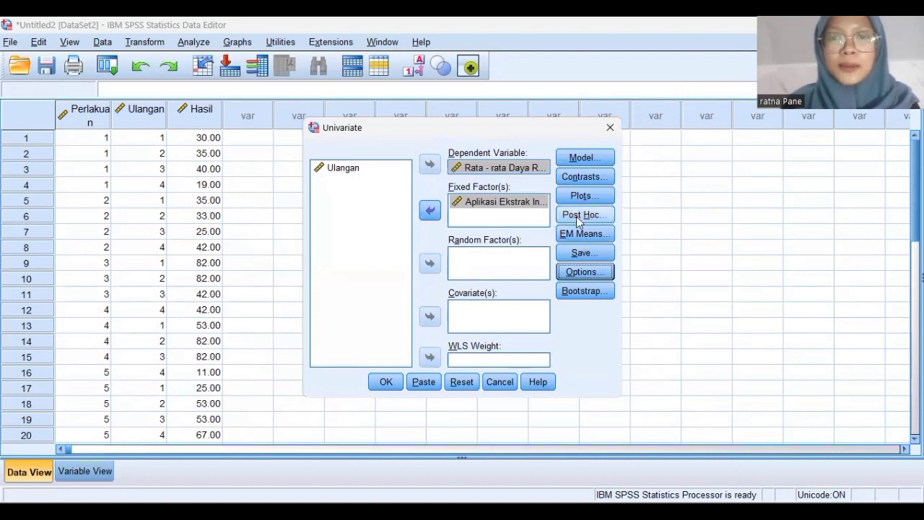
Request LSD, Tukey and Duncan post hoc tests for Perlakuan and run the univariate analysis.
click(577, 217)
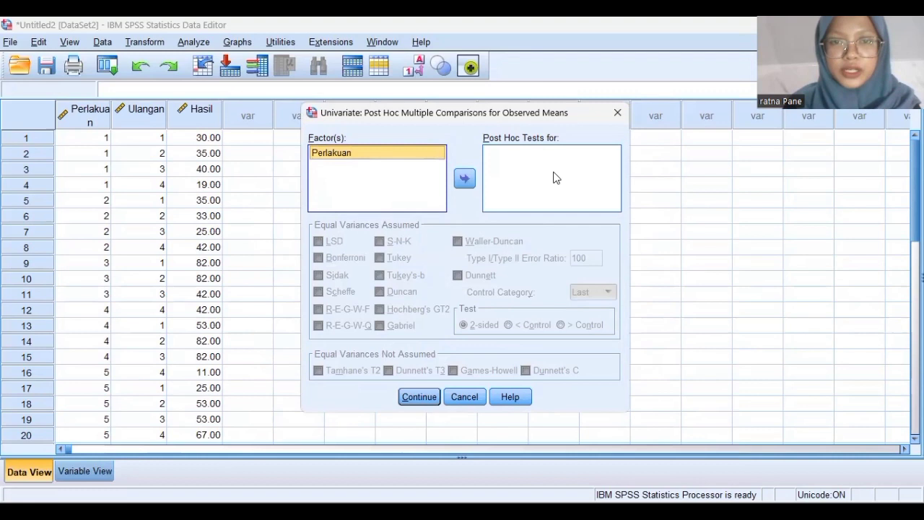
click(466, 179)
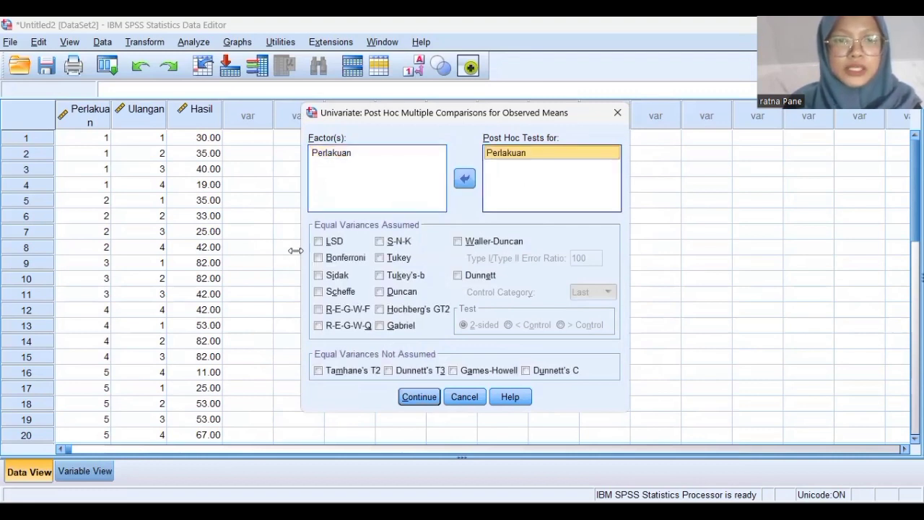
click(317, 244)
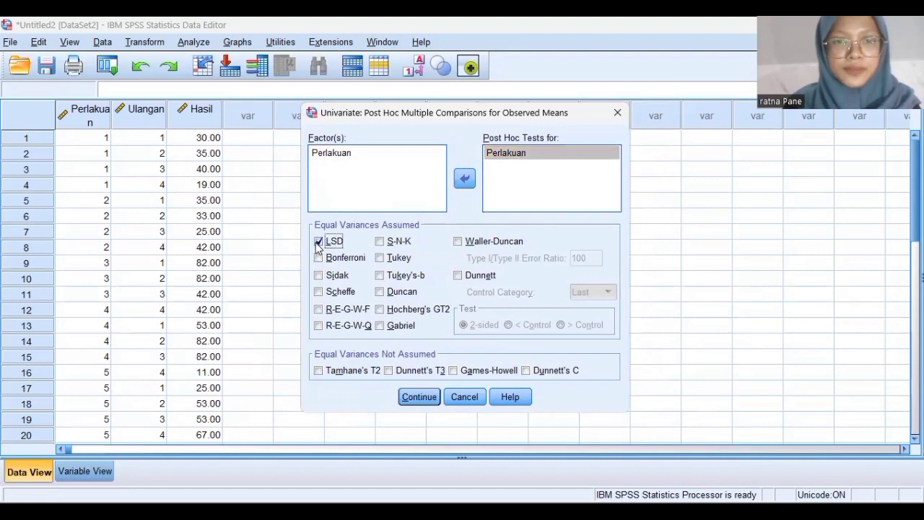
click(379, 260)
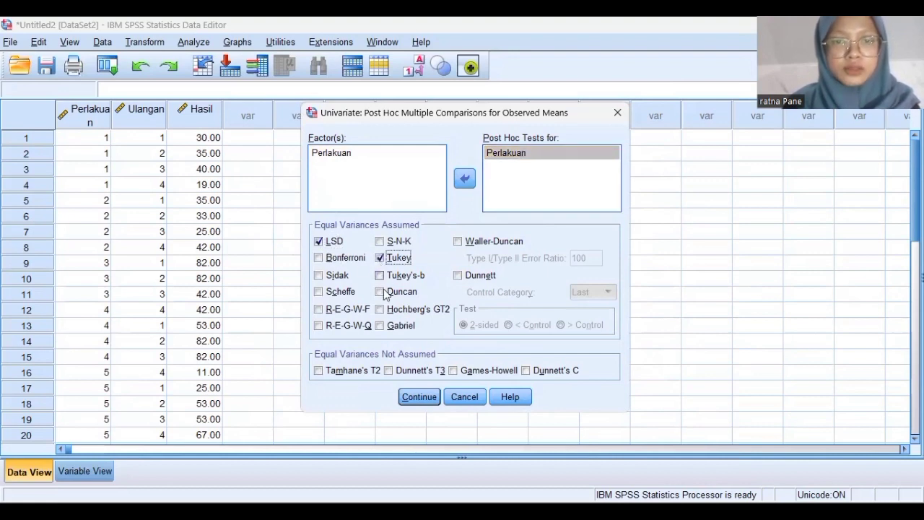
click(382, 294)
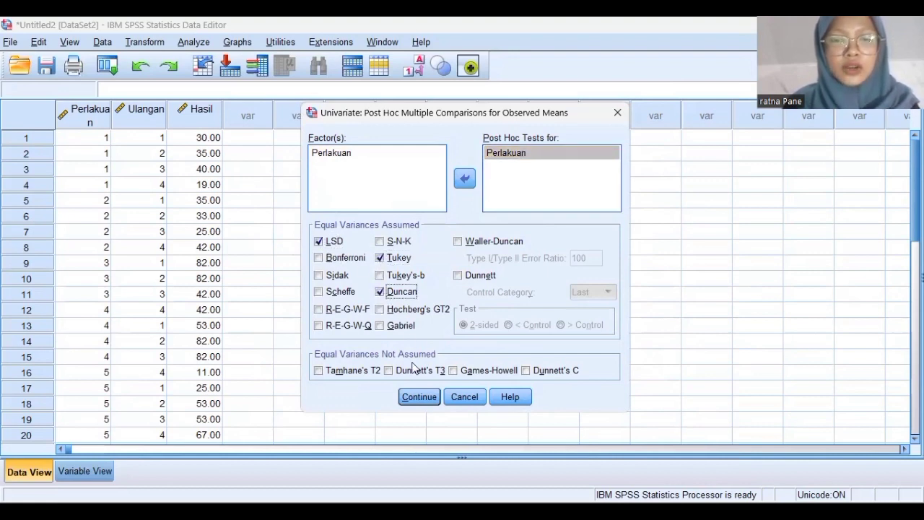
click(415, 398)
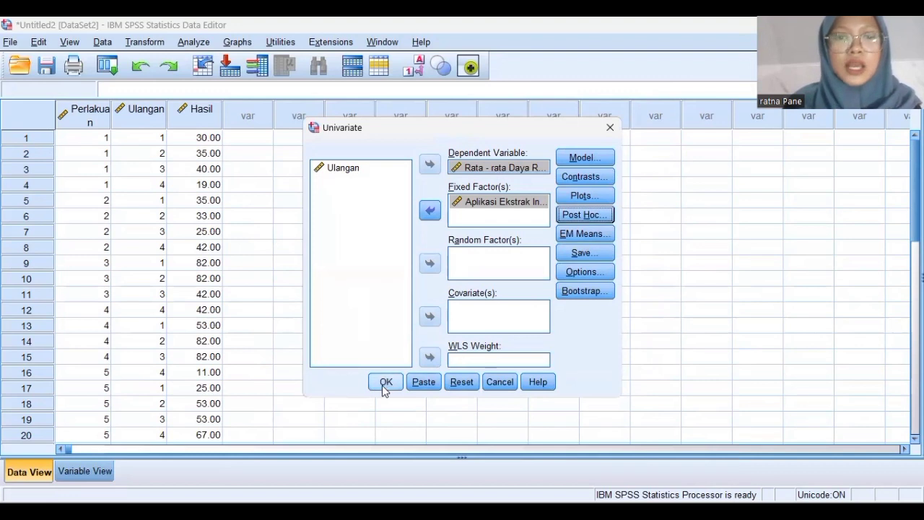
click(385, 384)
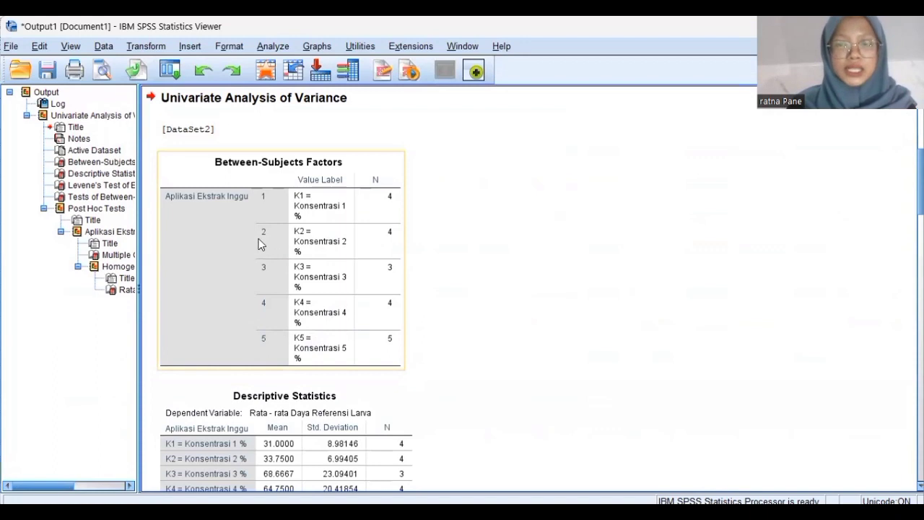
Examine the Descriptive Statistics, Levene's Test of Equality of Error Variances and Tests of Between-Subjects Effects tables in the output.
scroll(444, 370, down, 3)
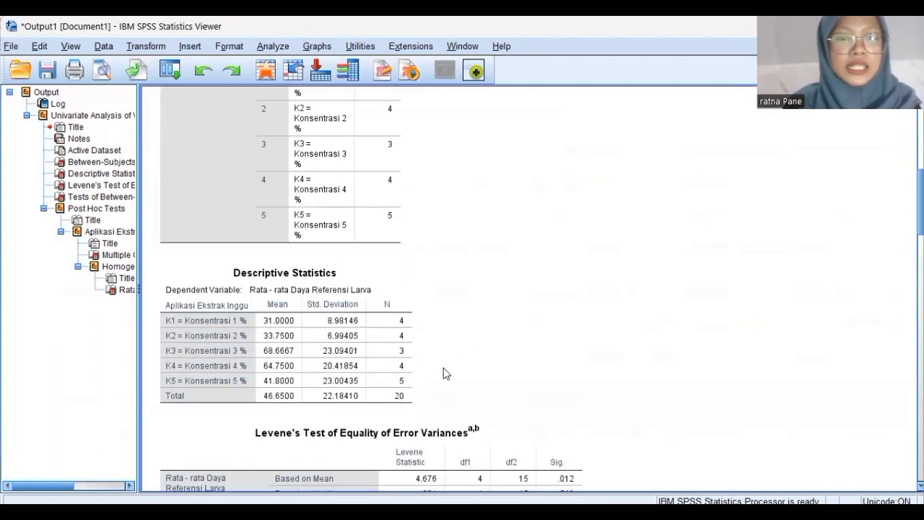
click(215, 311)
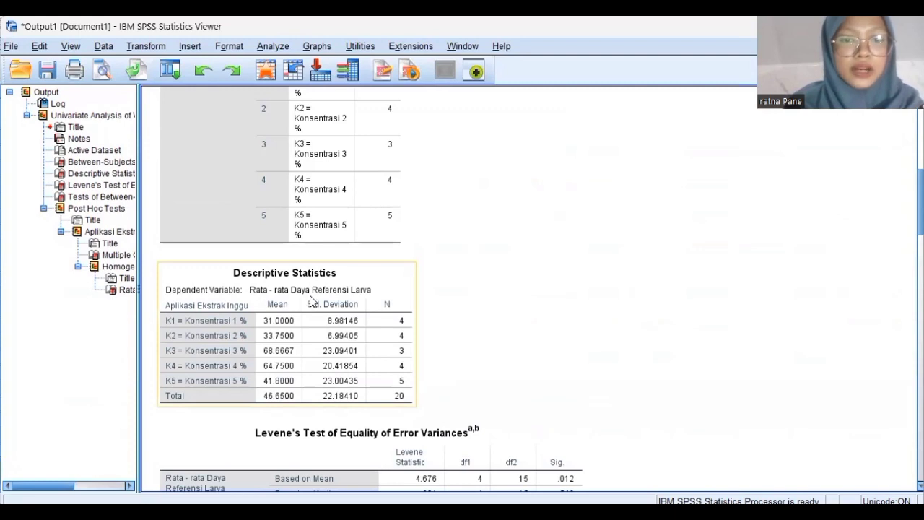
click(294, 464)
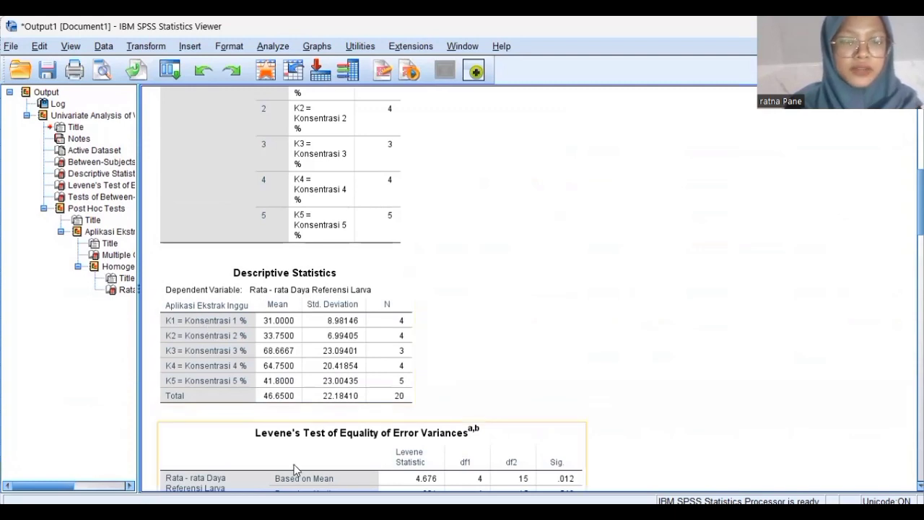
scroll(326, 439, down, 3)
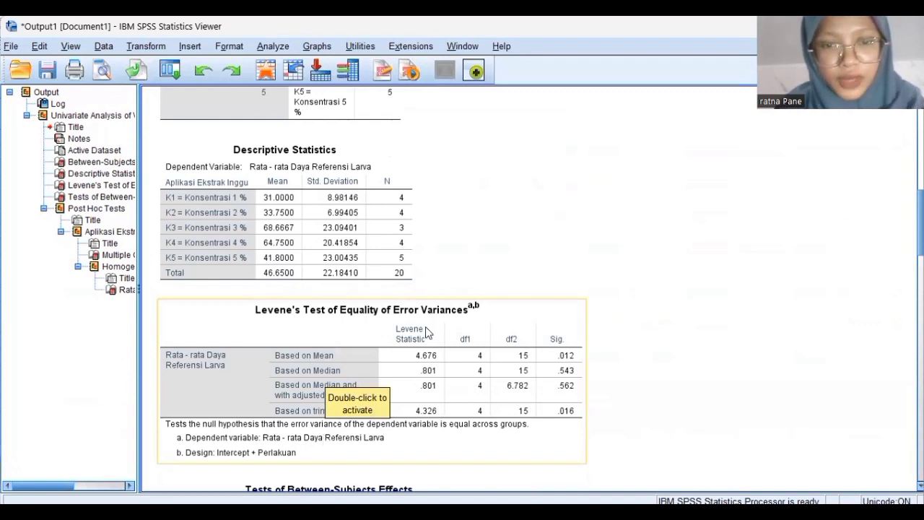
scroll(359, 371, down, 2)
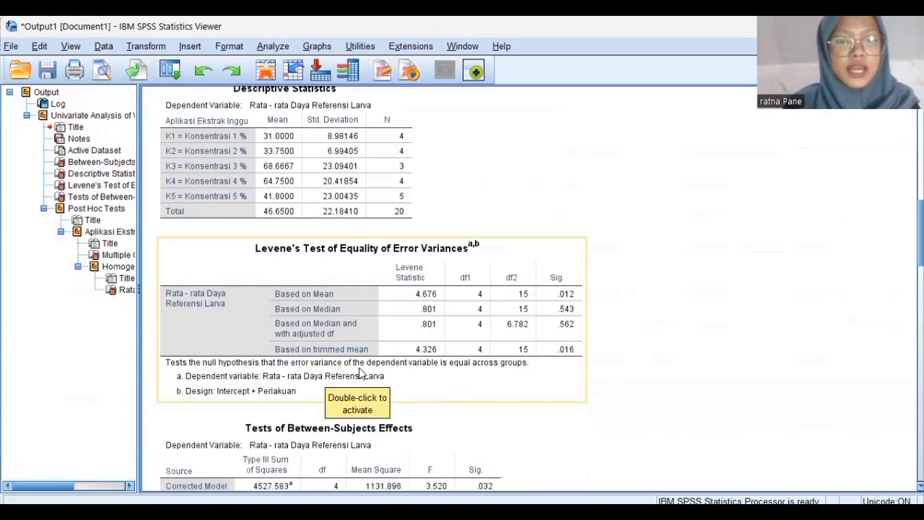
scroll(358, 370, down, 3)
scroll(359, 372, down, 3)
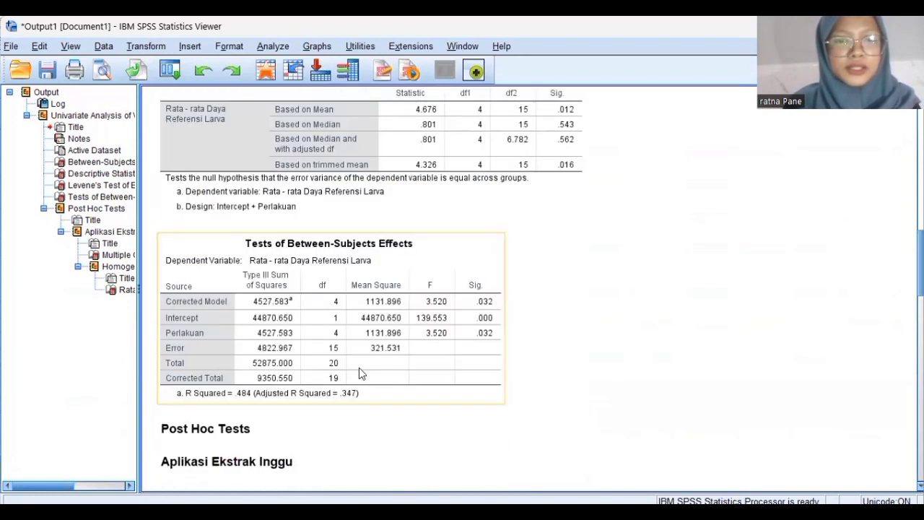
Review the post hoc results for Aplikasi Ekstrak Inggu, covering the Tukey HSD and LSD Multiple Comparisons and the Homogeneous Subsets.
scroll(361, 372, down, 2)
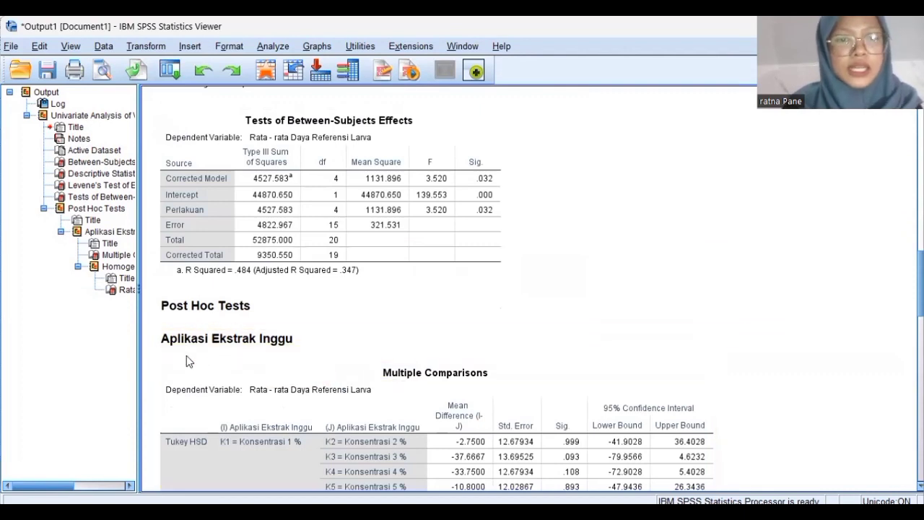
scroll(392, 381, down, 4)
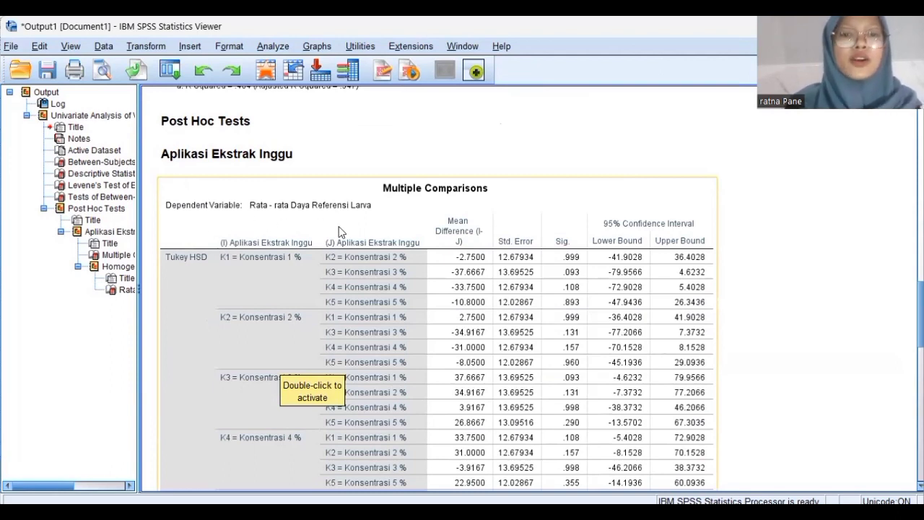
scroll(381, 239, down, 4)
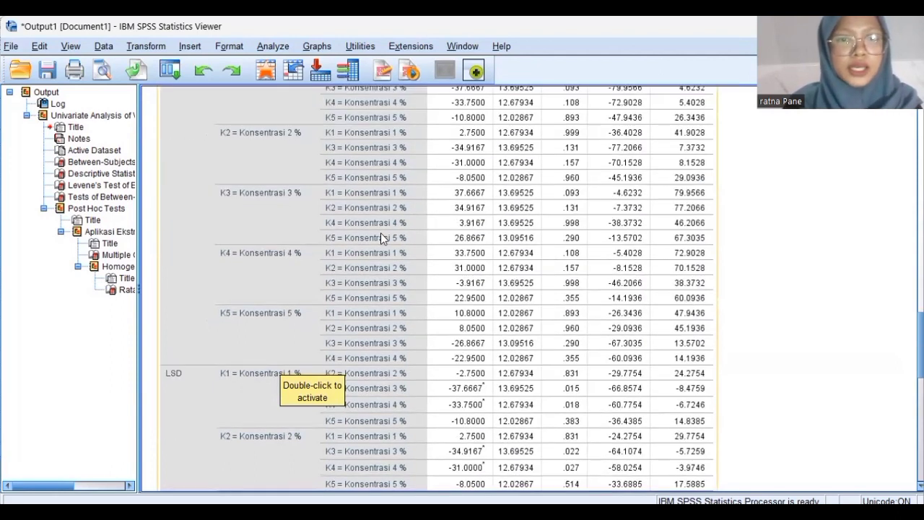
scroll(381, 238, down, 1)
scroll(380, 232, down, 2)
scroll(381, 233, up, 6)
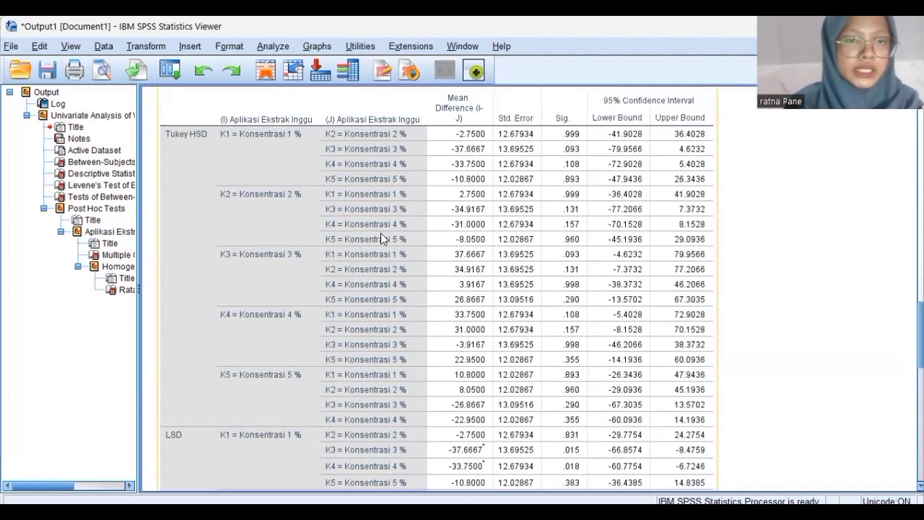
scroll(380, 232, down, 8)
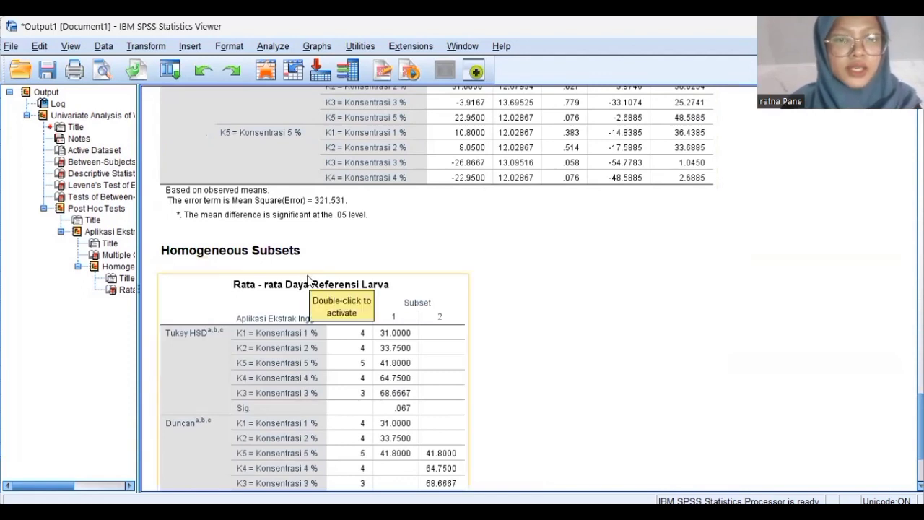
scroll(309, 281, down, 3)
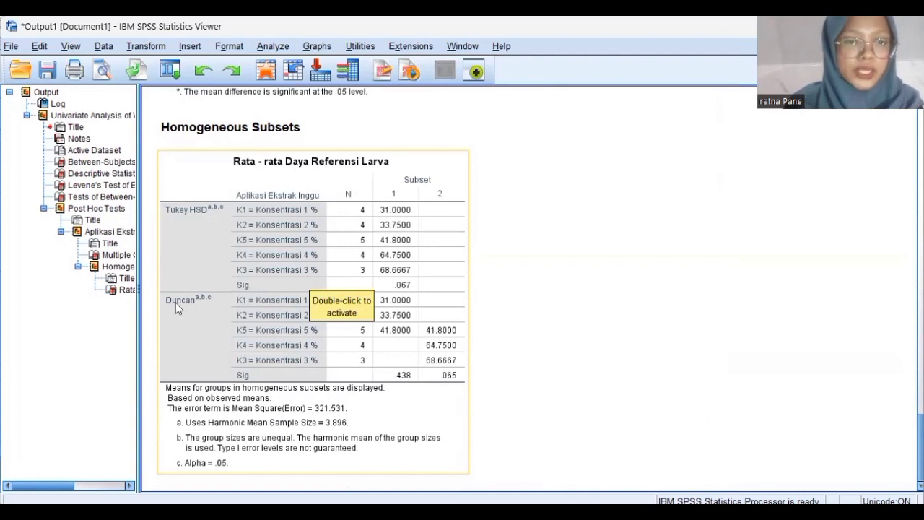
scroll(197, 348, down, 1)
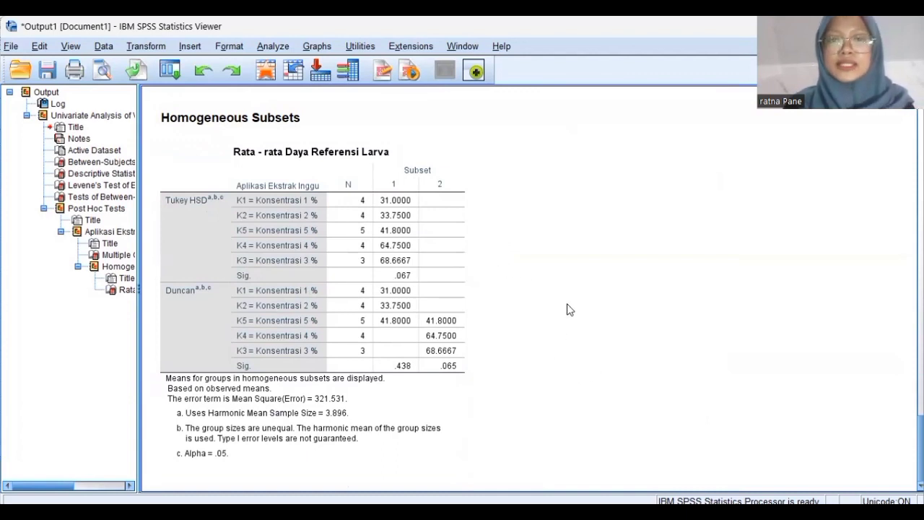
scroll(567, 310, up, 2)
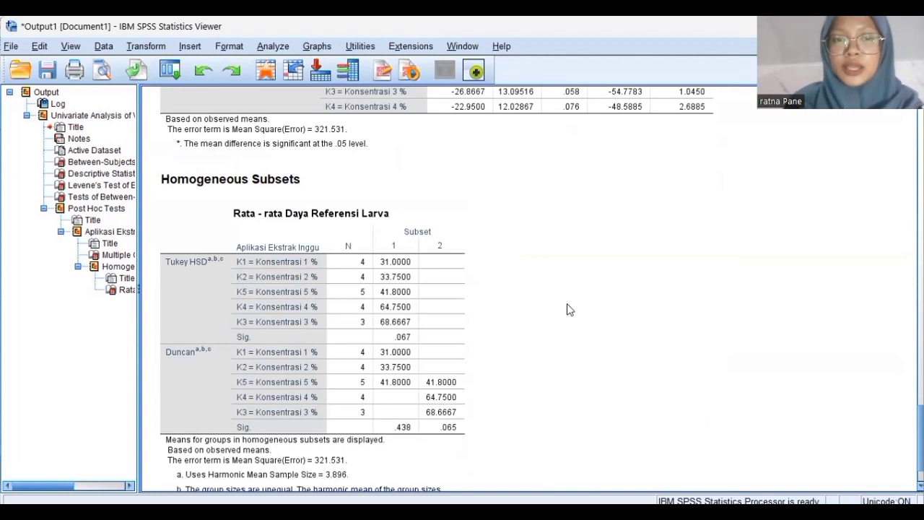
scroll(567, 310, up, 10)
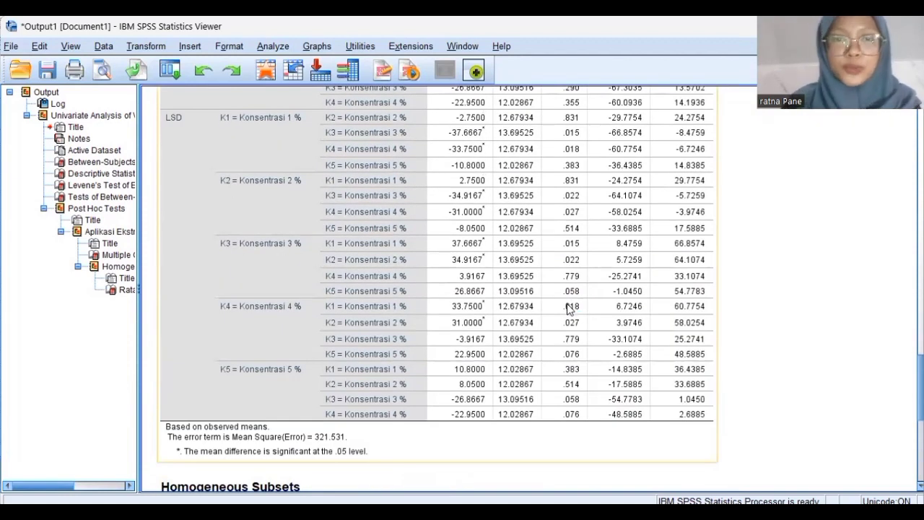
scroll(373, 199, up, 18)
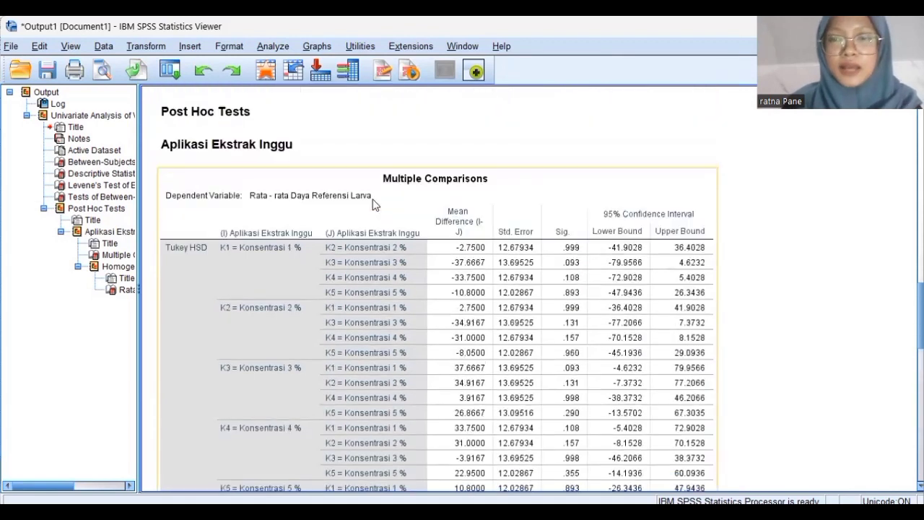